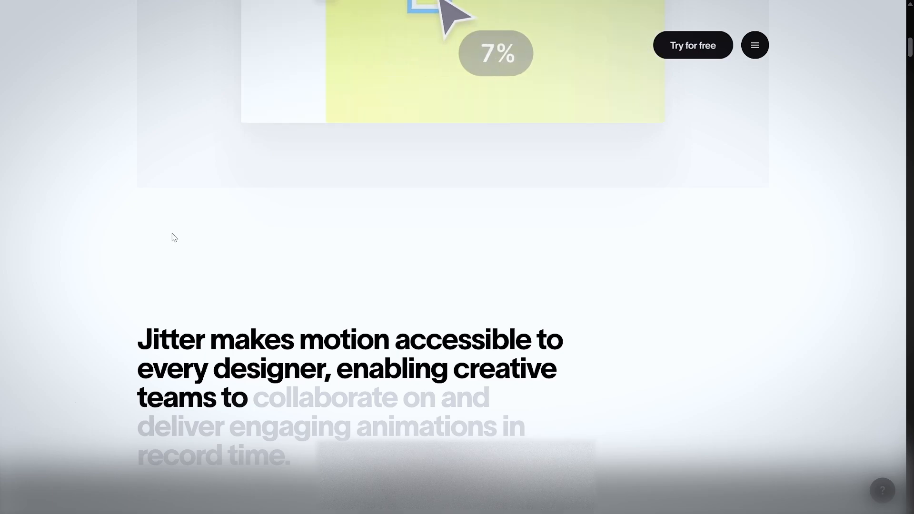
Step: Browse the Jitter site and its template gallery, then return to the file list
{"action": "scroll", "coordinate": [174, 237], "scroll_direction": "down", "scroll_amount": 2}
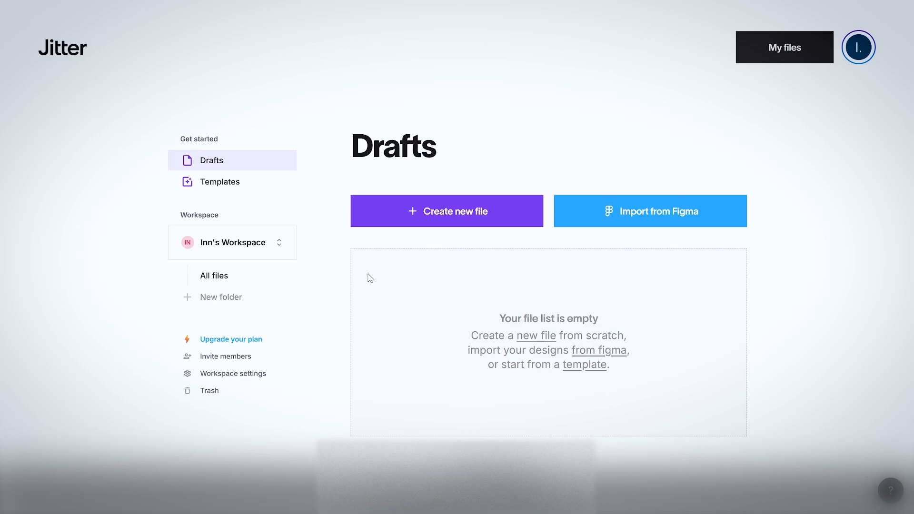
{"action": "left_click", "coordinate": [224, 186]}
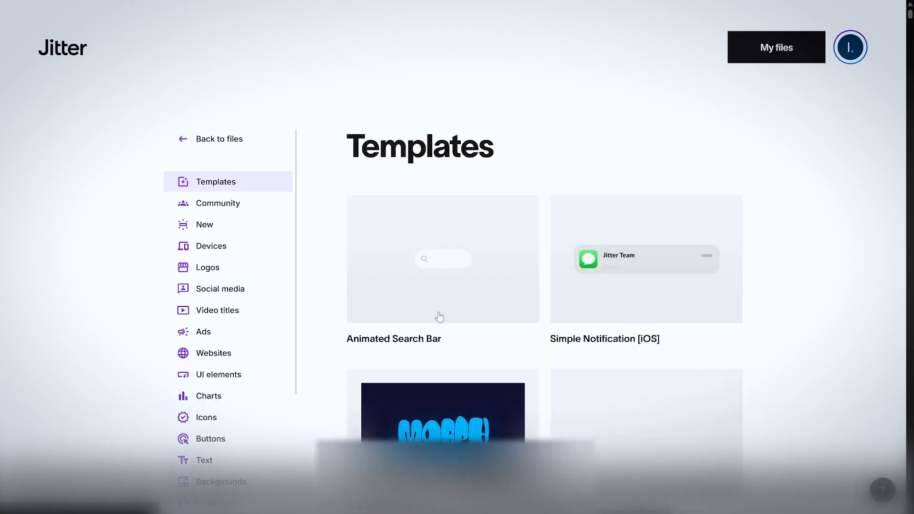
{"action": "scroll", "coordinate": [583, 316], "scroll_direction": "down", "scroll_amount": 5}
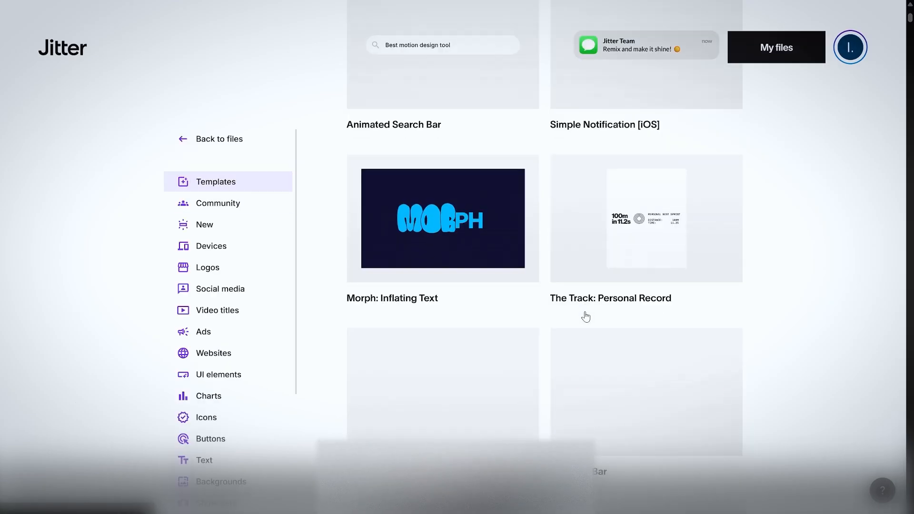
{"action": "scroll", "coordinate": [584, 318], "scroll_direction": "up", "scroll_amount": 5}
{"action": "left_click", "coordinate": [205, 140]}
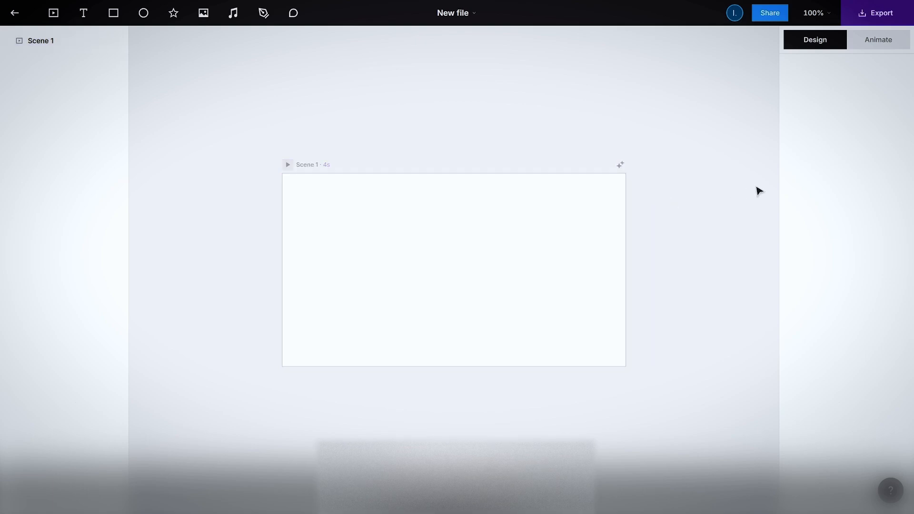
{"action": "scroll", "coordinate": [385, 316], "scroll_direction": "down", "scroll_amount": 1}
{"action": "scroll", "coordinate": [374, 296], "scroll_direction": "up", "scroll_amount": 2}
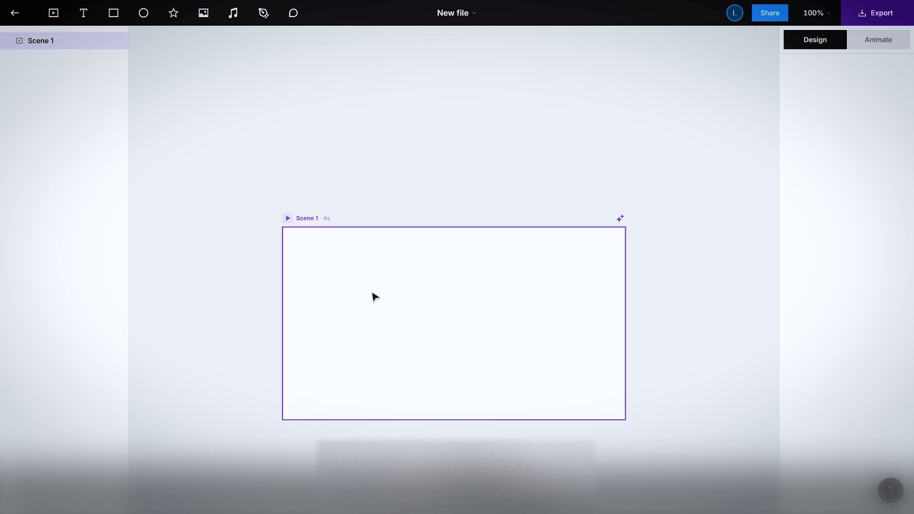
{"action": "left_click", "coordinate": [355, 294]}
{"action": "left_click", "coordinate": [552, 129]}
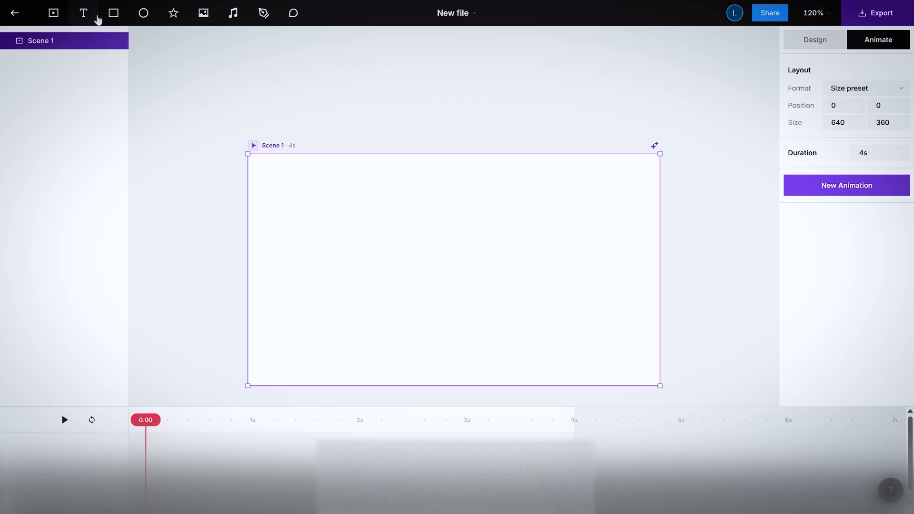
Step: Draw a button-shaped rectangle about 245 by 67 in the centre of Scene 1
{"action": "left_click", "coordinate": [112, 14]}
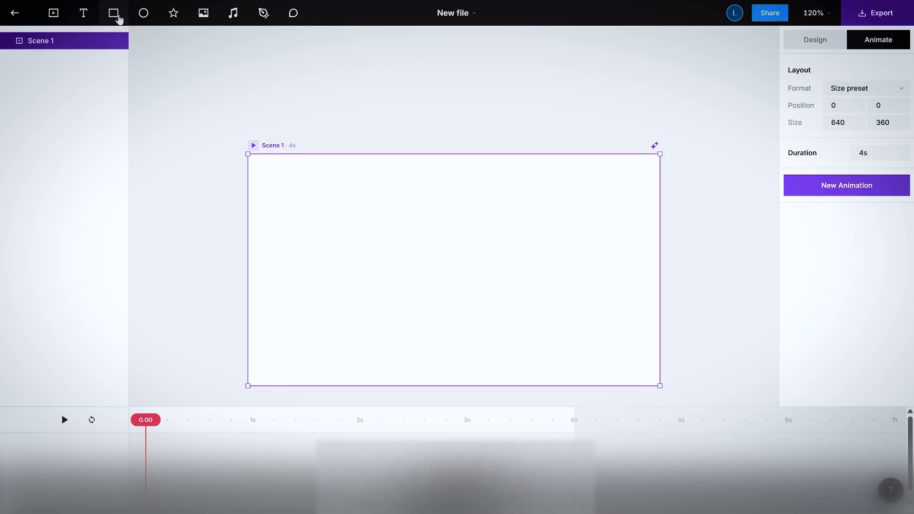
{"action": "left_click_drag", "start_coordinate": [452, 278], "coordinate": [356, 251]}
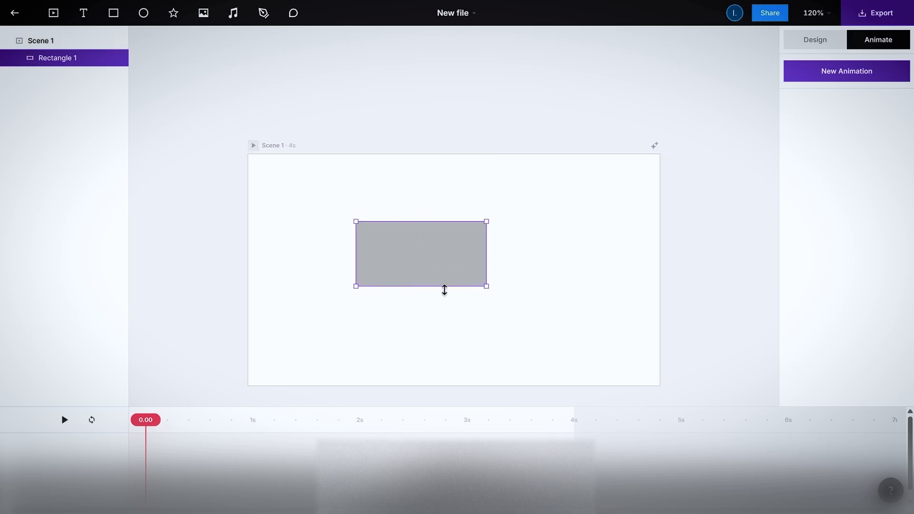
{"action": "left_click_drag", "start_coordinate": [445, 287], "coordinate": [462, 272]}
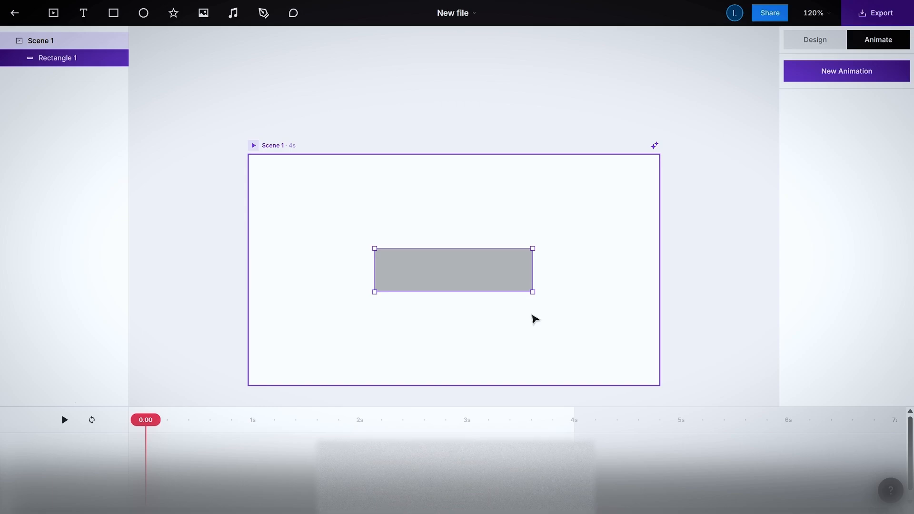
Step: Add the text "Log In" centred on the rectangle
{"action": "left_click", "coordinate": [83, 19]}
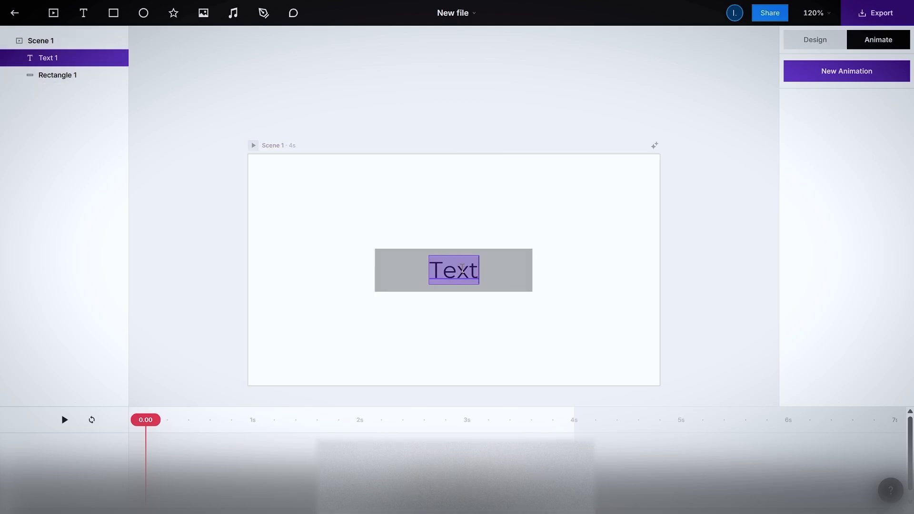
{"action": "type", "text": "Log In"}
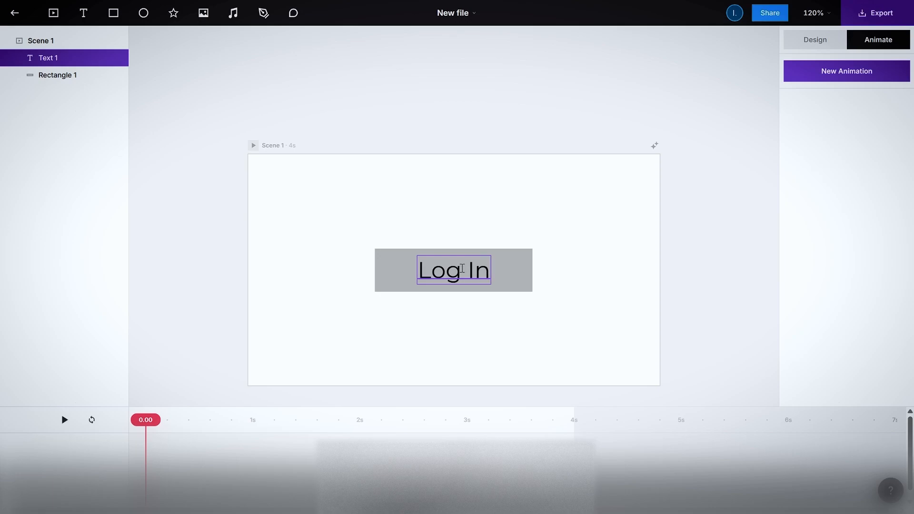
{"action": "key", "text": "Escape"}
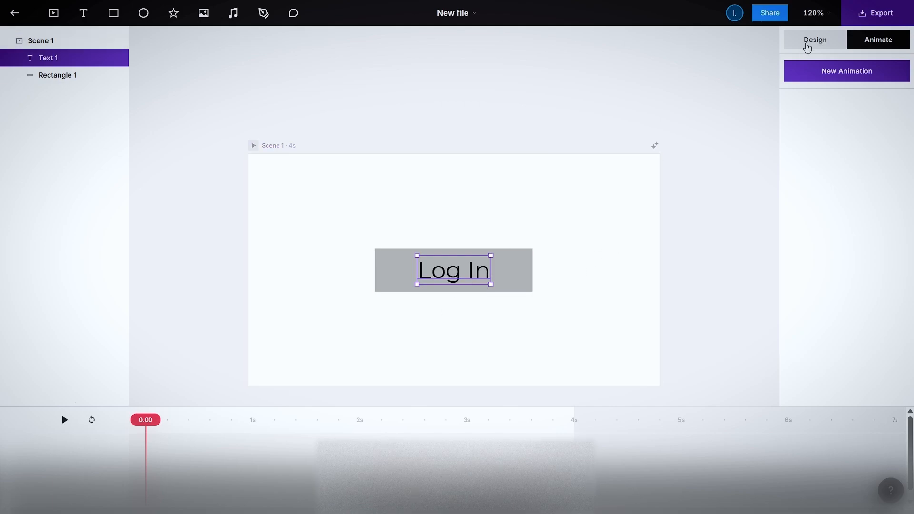
Step: Try the Moul, Mate and Mansalva font families on the "Log In" text
{"action": "left_click", "coordinate": [54, 75]}
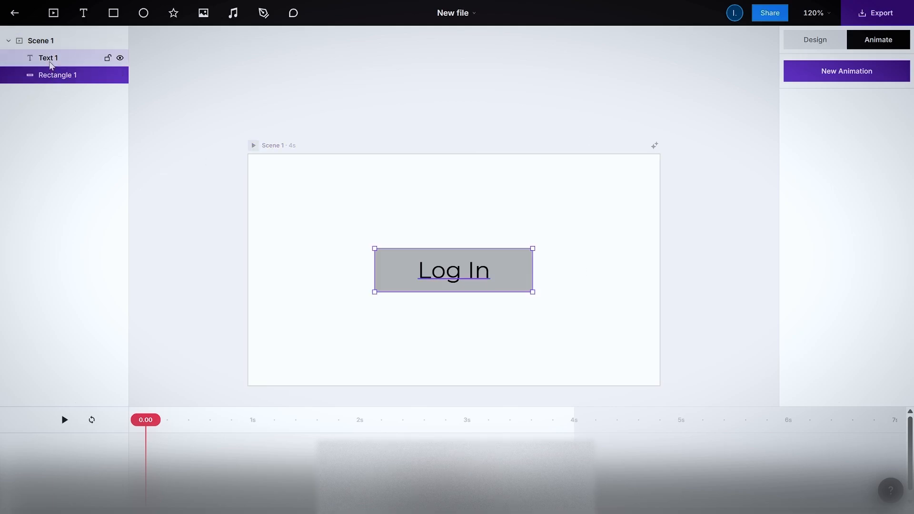
{"action": "left_click", "coordinate": [53, 57]}
{"action": "left_click", "coordinate": [817, 41]}
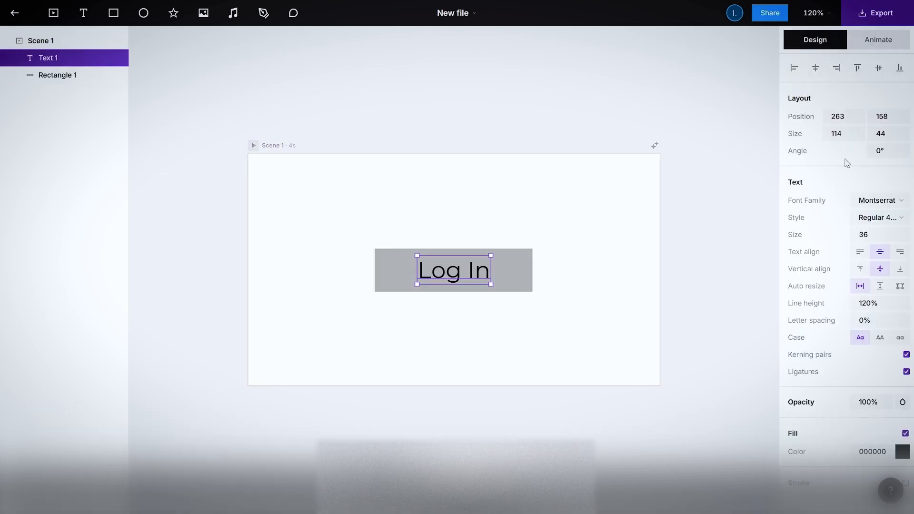
{"action": "left_click", "coordinate": [874, 201]}
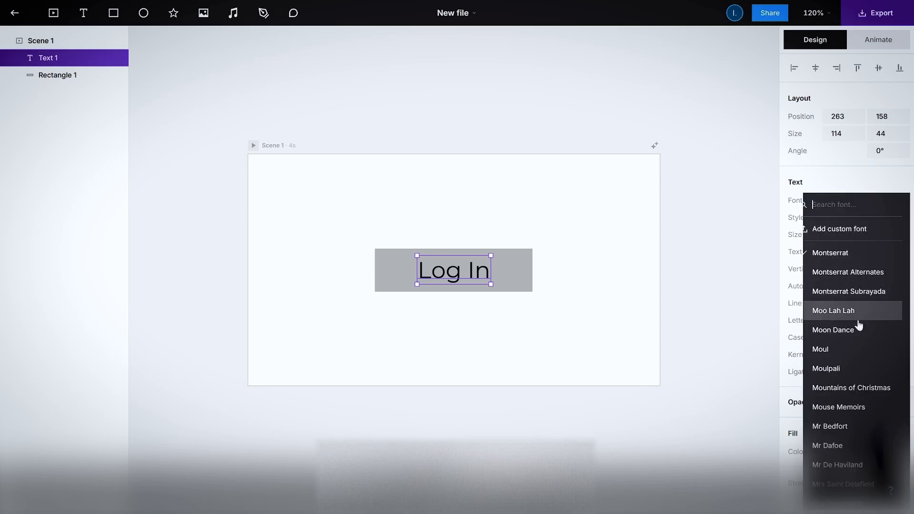
{"action": "left_click", "coordinate": [845, 354]}
{"action": "left_click", "coordinate": [872, 200]}
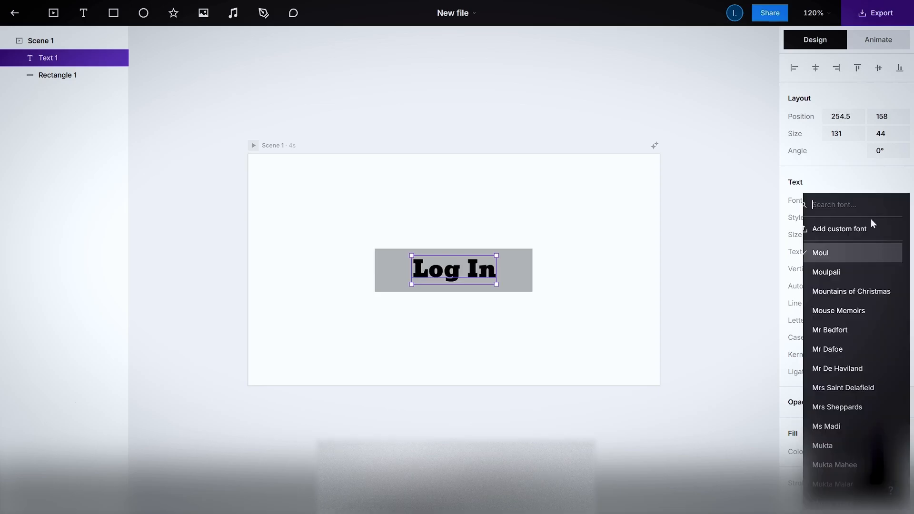
{"action": "scroll", "coordinate": [865, 356], "scroll_direction": "down", "scroll_amount": 3}
{"action": "scroll", "coordinate": [849, 415], "scroll_direction": "down", "scroll_amount": 2}
{"action": "scroll", "coordinate": [848, 413], "scroll_direction": "up", "scroll_amount": 15}
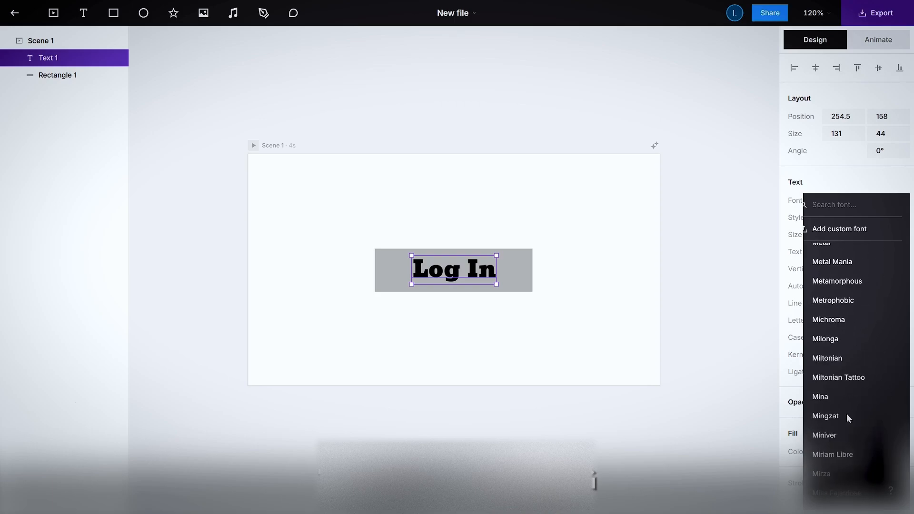
{"action": "scroll", "coordinate": [853, 400], "scroll_direction": "up", "scroll_amount": 5}
{"action": "left_click", "coordinate": [831, 277]}
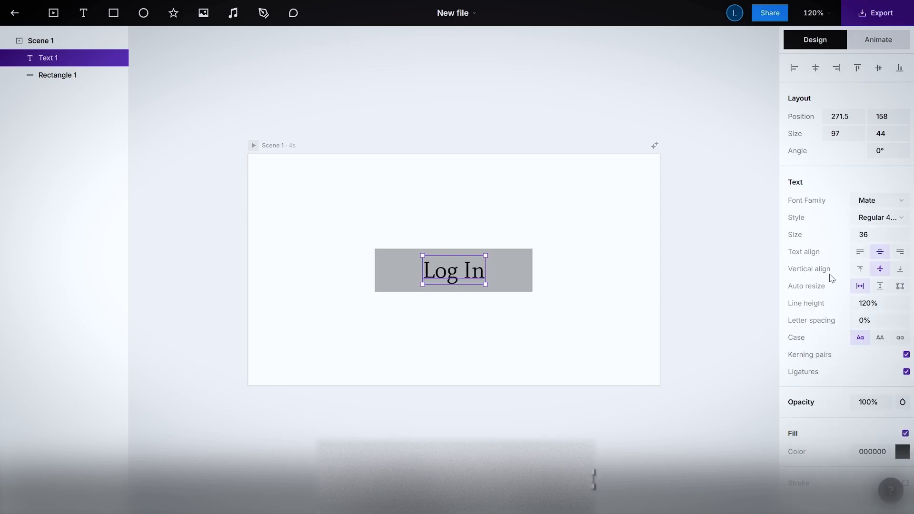
{"action": "left_click", "coordinate": [869, 202]}
{"action": "scroll", "coordinate": [859, 286], "scroll_direction": "up", "scroll_amount": 3}
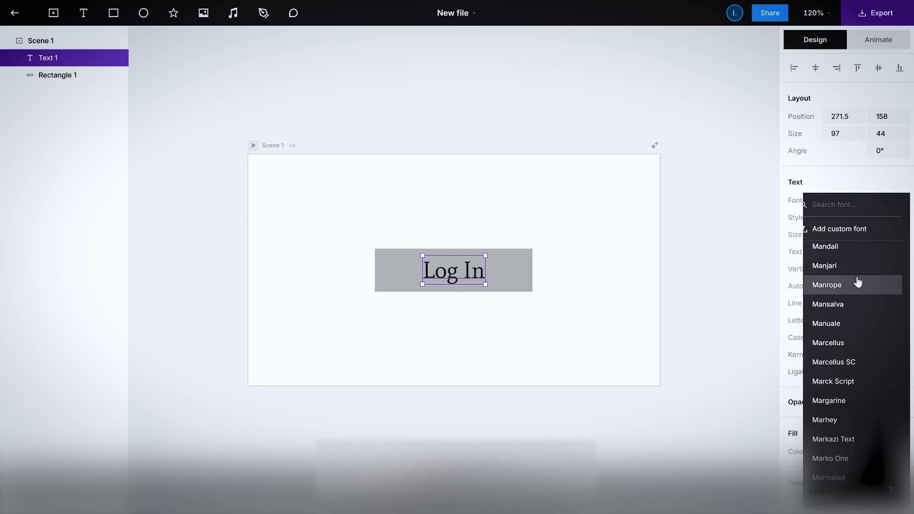
{"action": "left_click", "coordinate": [857, 309]}
Step: Set the "Log In" text to the Lato font in Bold 700 style
{"action": "left_click", "coordinate": [871, 202]}
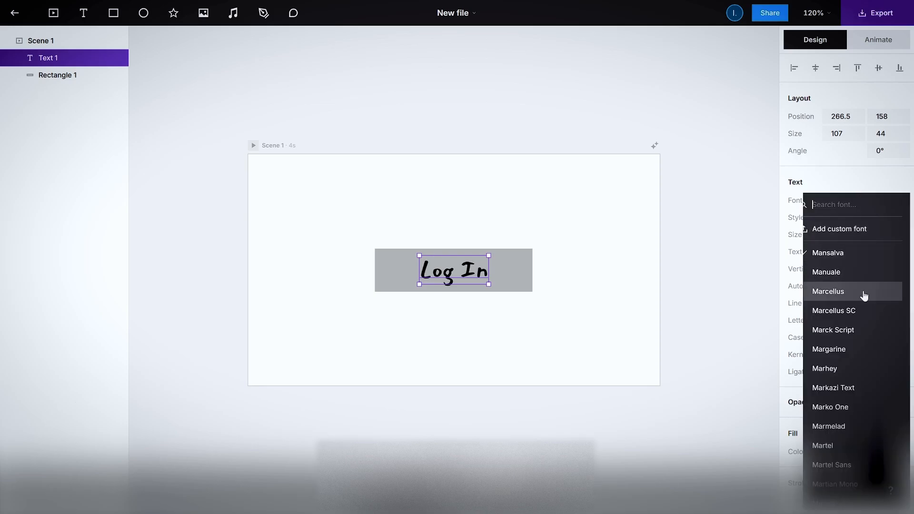
{"action": "scroll", "coordinate": [864, 298], "scroll_direction": "up", "scroll_amount": 5}
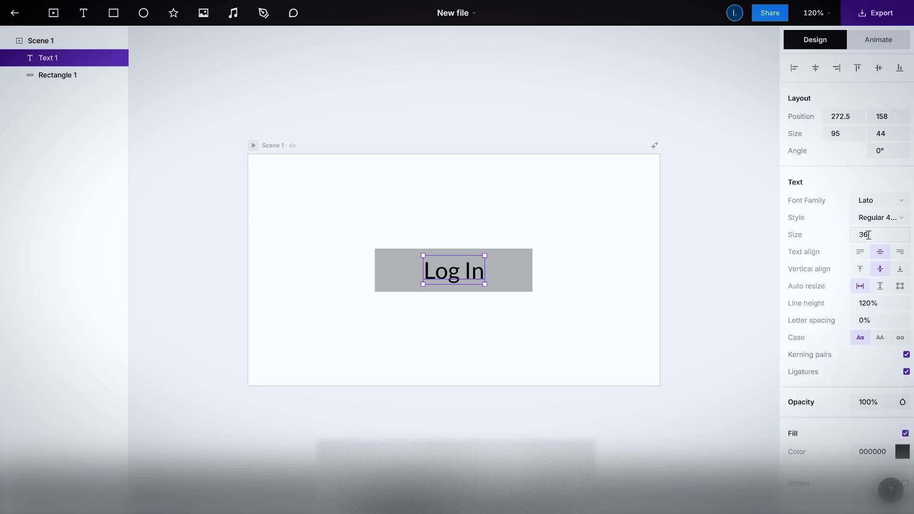
{"action": "left_click", "coordinate": [876, 218]}
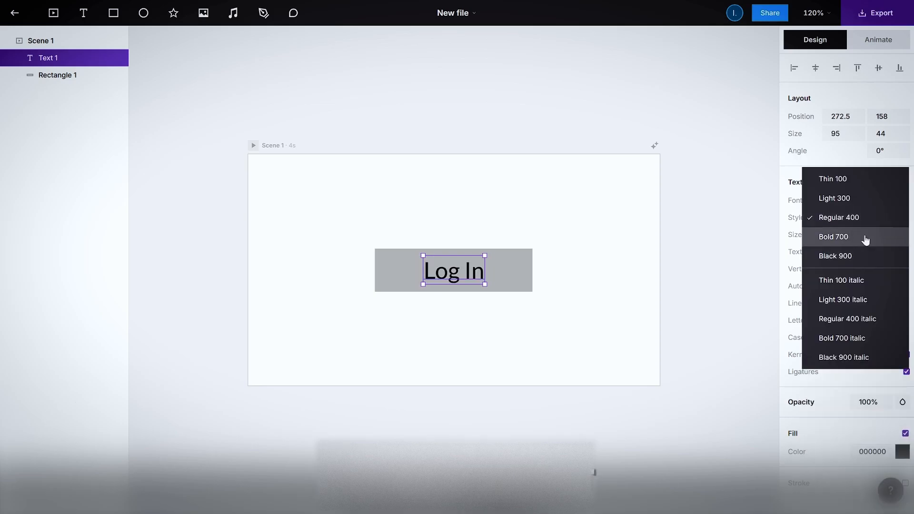
{"action": "left_click", "coordinate": [867, 237]}
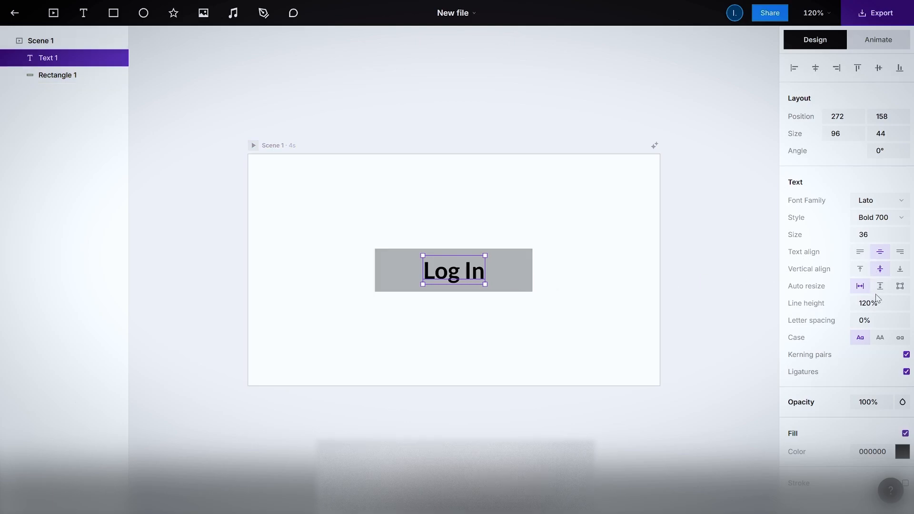
Step: Set the rectangle's corner radius to 5
{"action": "left_click", "coordinate": [52, 75]}
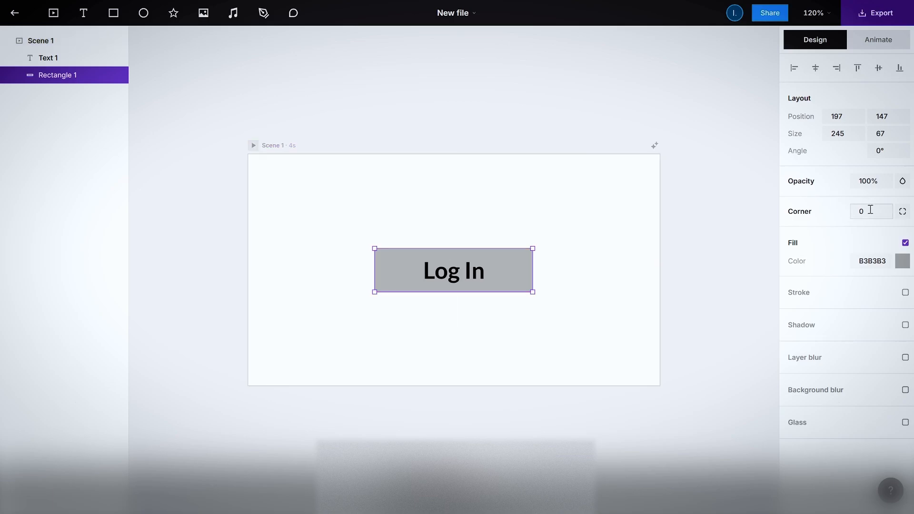
{"action": "left_click", "coordinate": [872, 210]}
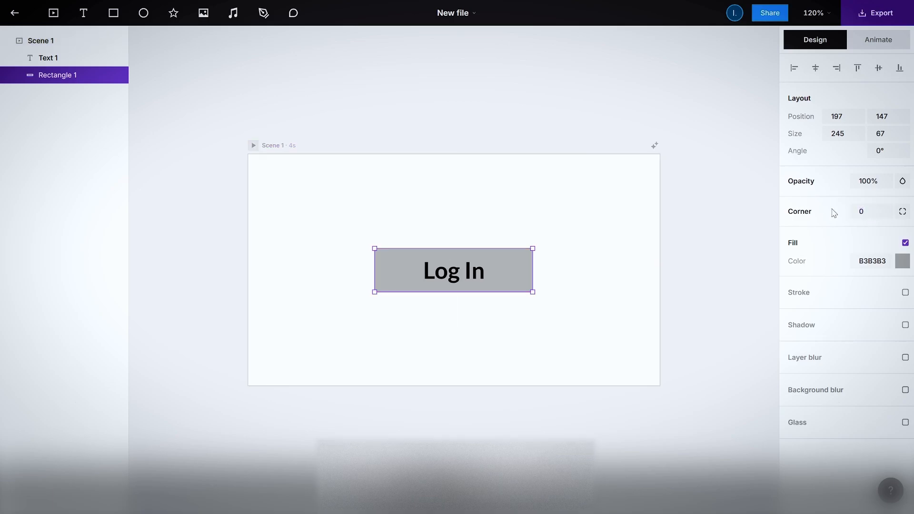
{"action": "left_click", "coordinate": [867, 209]}
{"action": "key", "text": "BackSpace"}
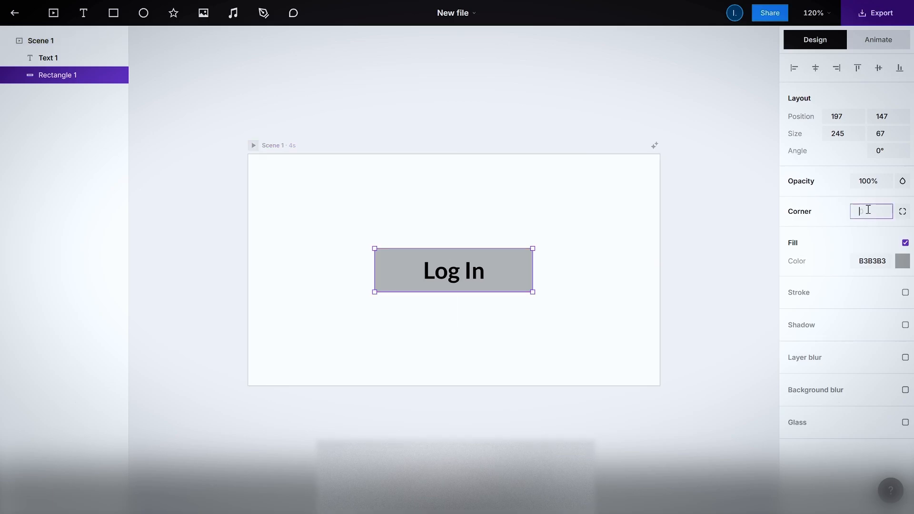
{"action": "left_click", "coordinate": [719, 208]}
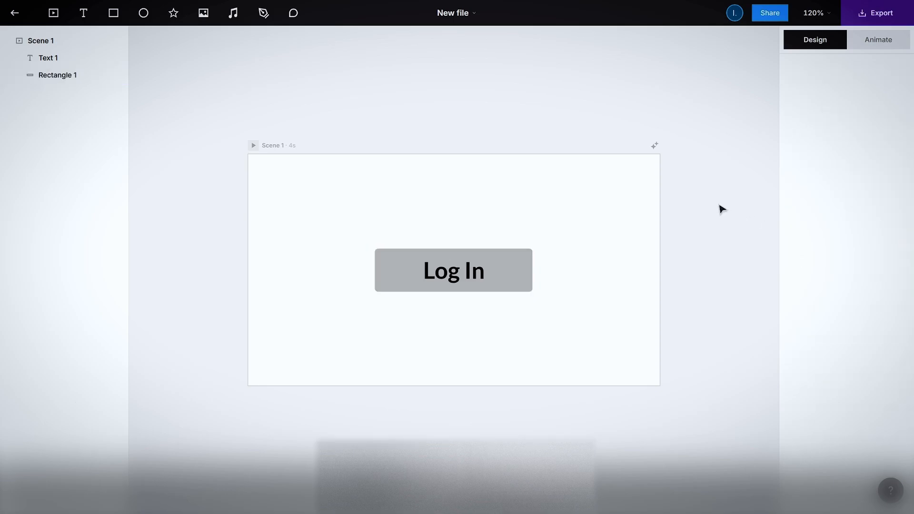
Step: Change the rectangle's solid fill to the muted red CB8585
{"action": "left_click", "coordinate": [515, 279]}
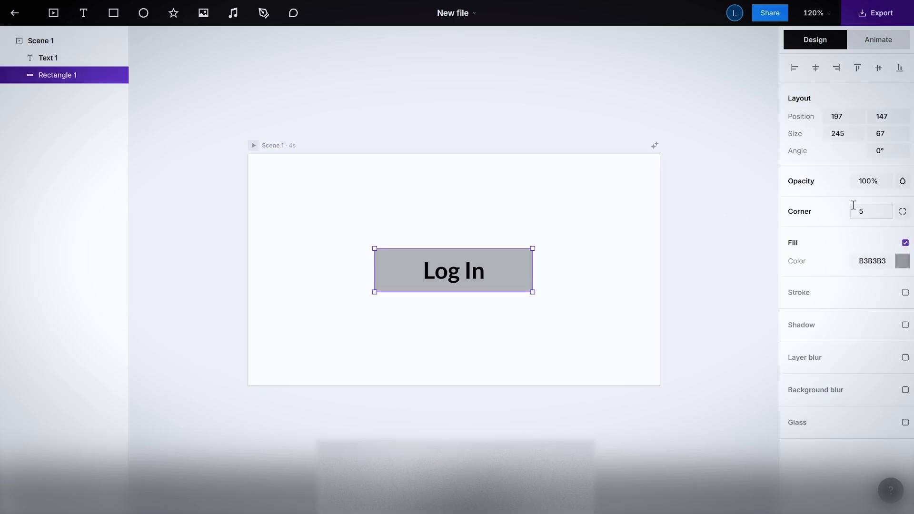
{"action": "left_click", "coordinate": [905, 266]}
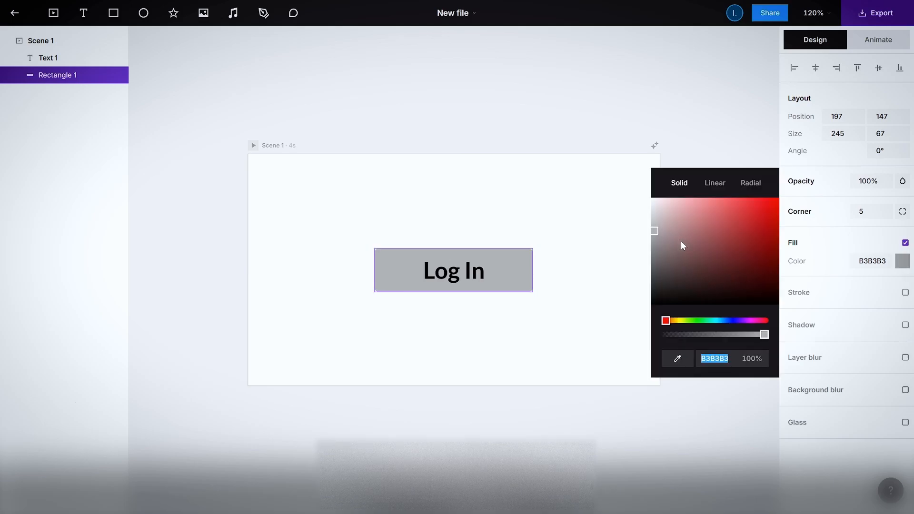
{"action": "left_click_drag", "start_coordinate": [670, 240], "coordinate": [697, 226]}
{"action": "left_click", "coordinate": [537, 316]}
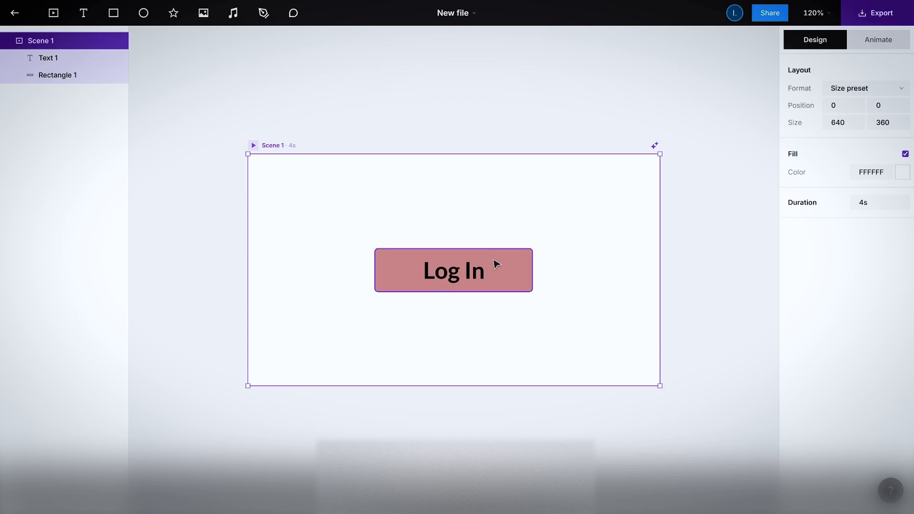
Step: Add a black, centered stroke to the rectangle and set its weight to 1
{"action": "left_click", "coordinate": [494, 265]}
{"action": "left_click", "coordinate": [796, 291]}
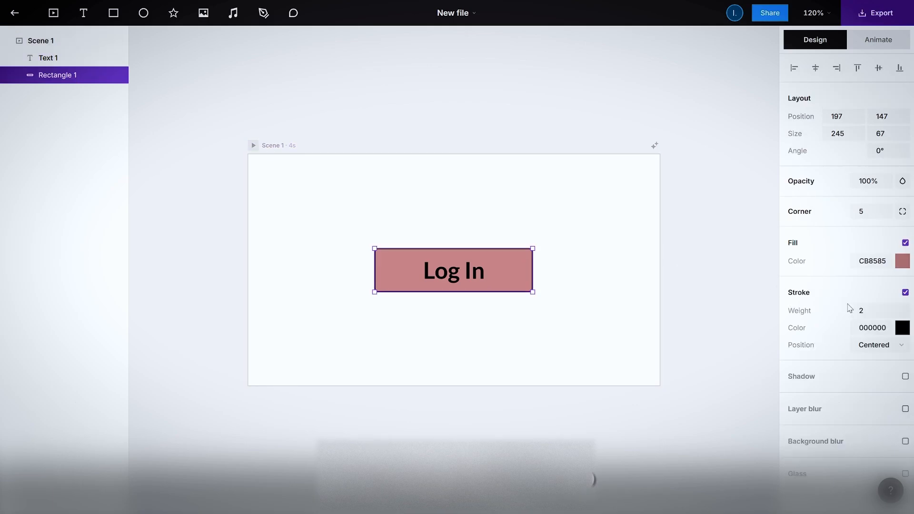
{"action": "left_click", "coordinate": [902, 332]}
{"action": "mouse_move", "coordinate": [724, 293]}
{"action": "left_mouse_down"}
{"action": "mouse_move", "coordinate": [762, 261]}
{"action": "mouse_move", "coordinate": [704, 271]}
{"action": "mouse_move", "coordinate": [670, 292]}
{"action": "mouse_move", "coordinate": [627, 381]}
{"action": "left_mouse_up"}
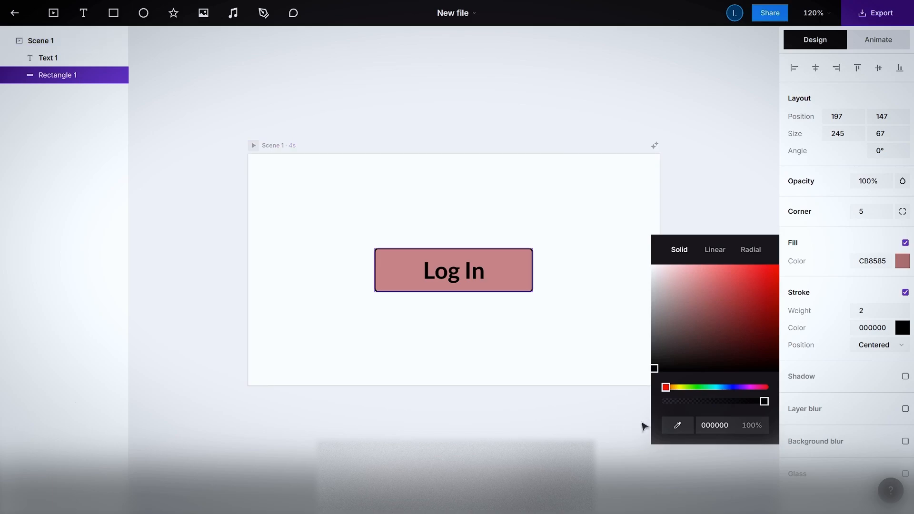
{"action": "left_click", "coordinate": [871, 309]}
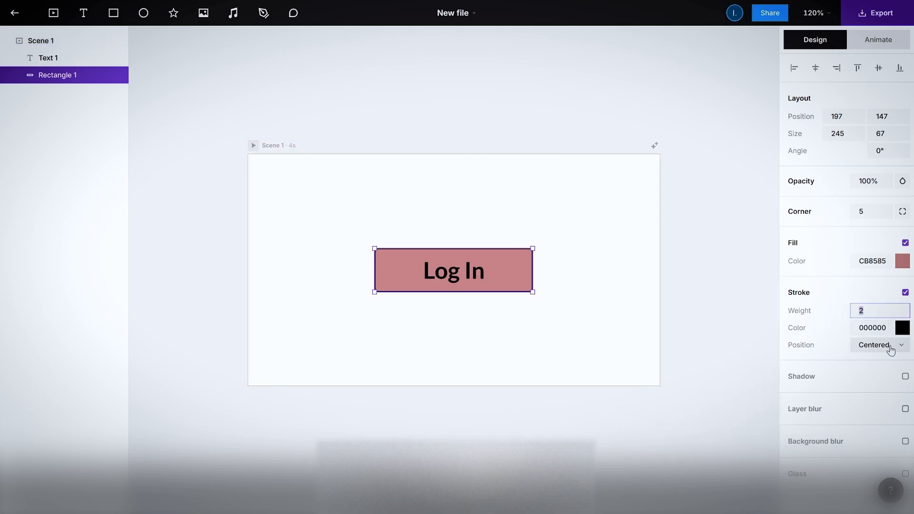
{"action": "type", "text": "1"}
{"action": "key", "text": "Return"}
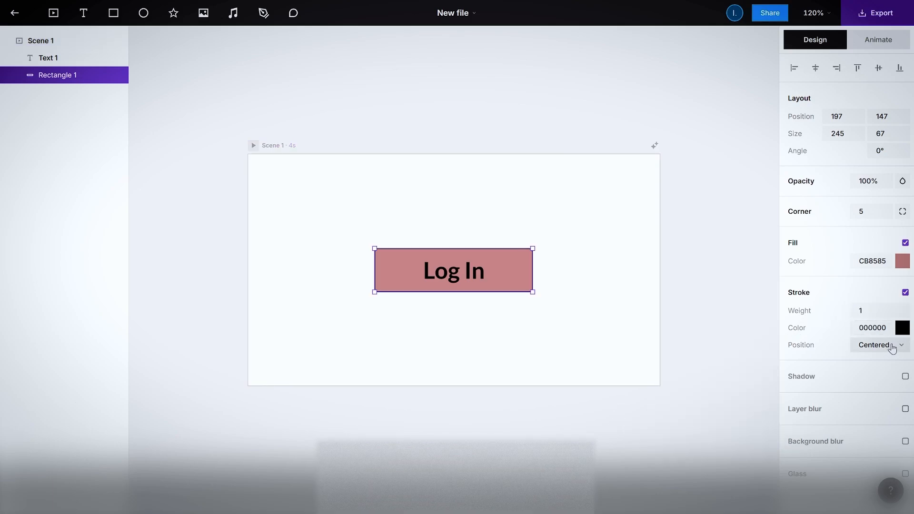
Step: Add a shadow to the button rectangle and set its blur to 4
{"action": "left_click", "coordinate": [905, 377]}
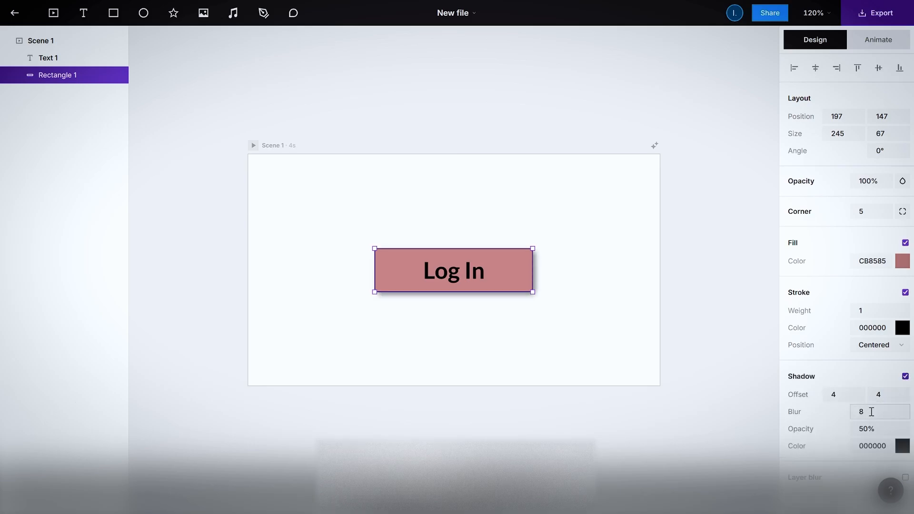
{"action": "left_click", "coordinate": [855, 412]}
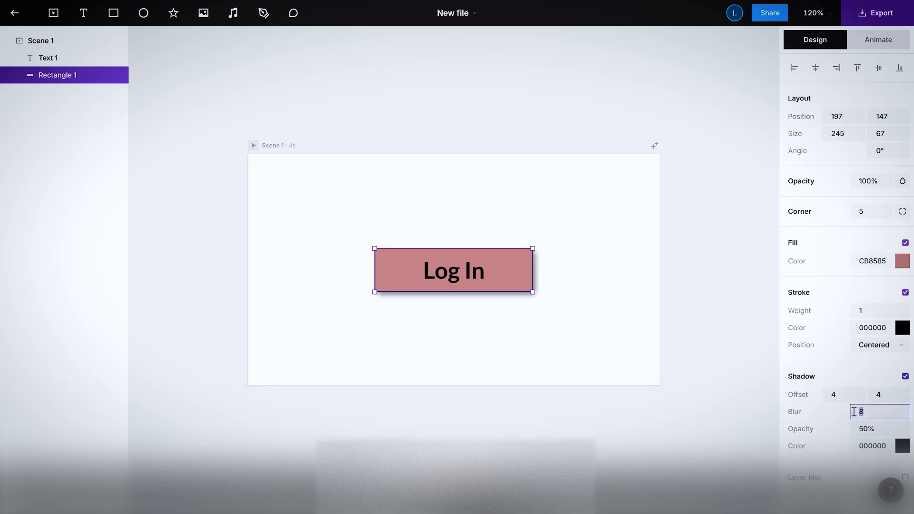
{"action": "type", "text": "4"}
{"action": "key", "text": "Return"}
{"action": "left_click", "coordinate": [746, 432]}
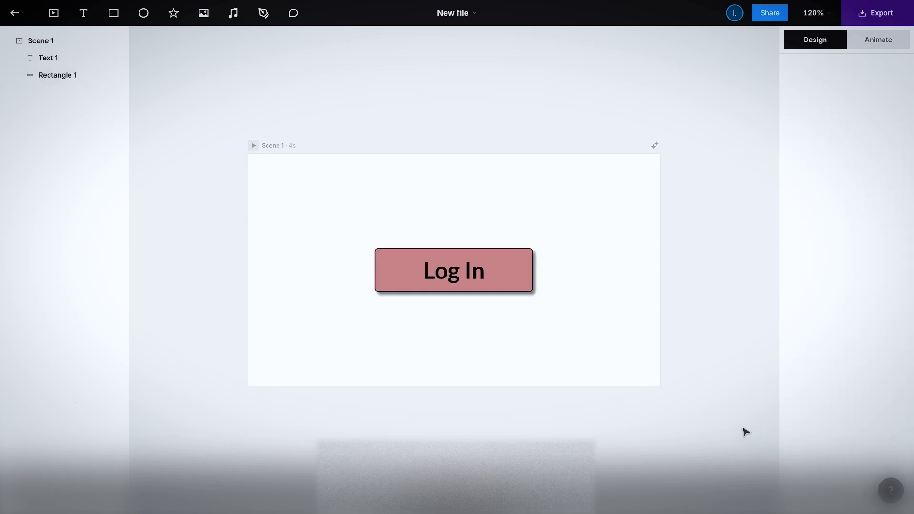
{"action": "left_click", "coordinate": [504, 274]}
{"action": "left_click", "coordinate": [442, 320]}
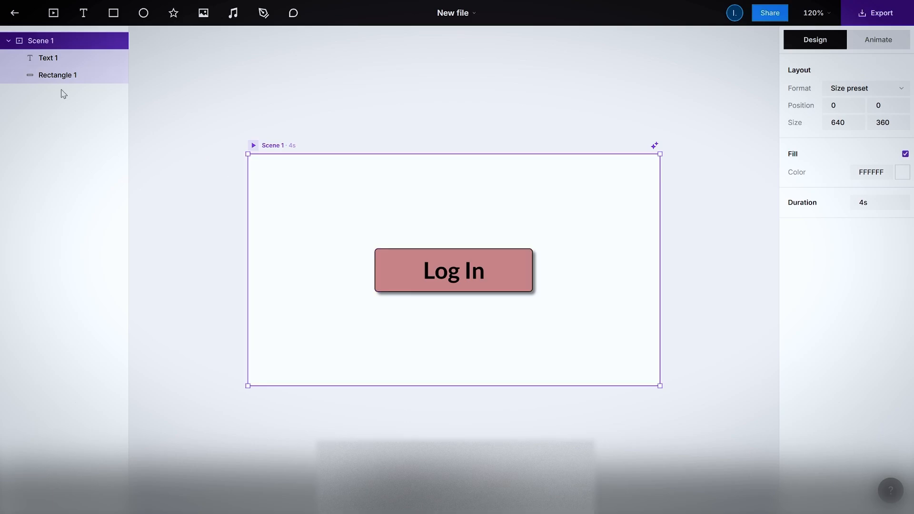
Step: Group the "Log In" text layer and the rectangle together
{"action": "left_click", "coordinate": [58, 75]}
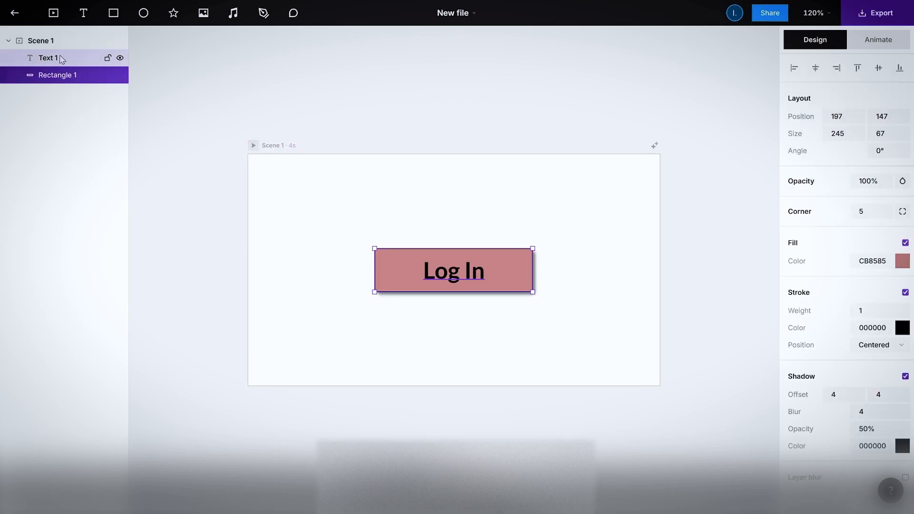
{"action": "left_click", "coordinate": [59, 57]}
{"action": "left_click", "coordinate": [67, 74], "text": "shift"}
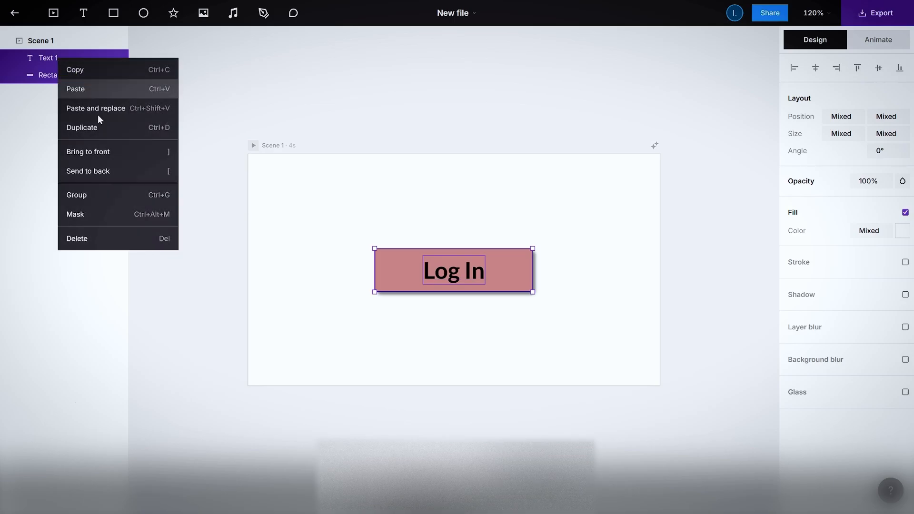
{"action": "left_click", "coordinate": [113, 200]}
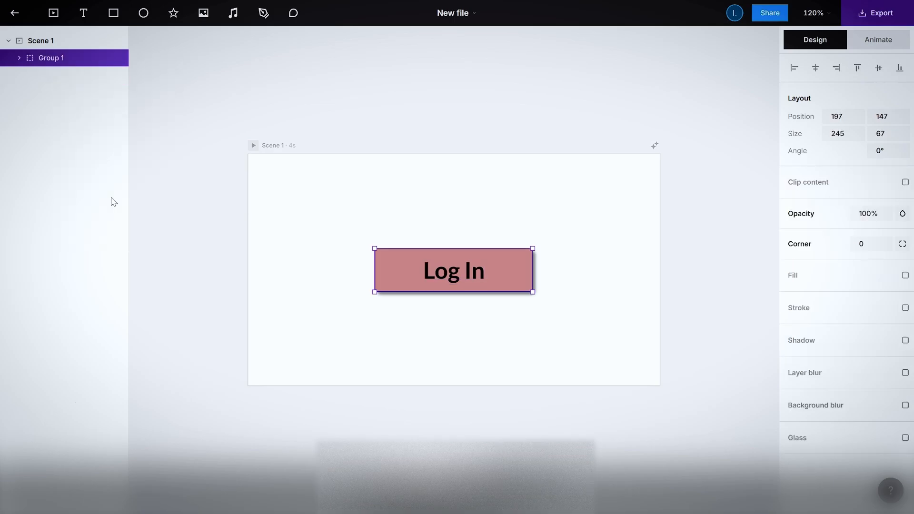
Step: Rename the new group to "Log In Button"
{"action": "right_click", "coordinate": [60, 59]}
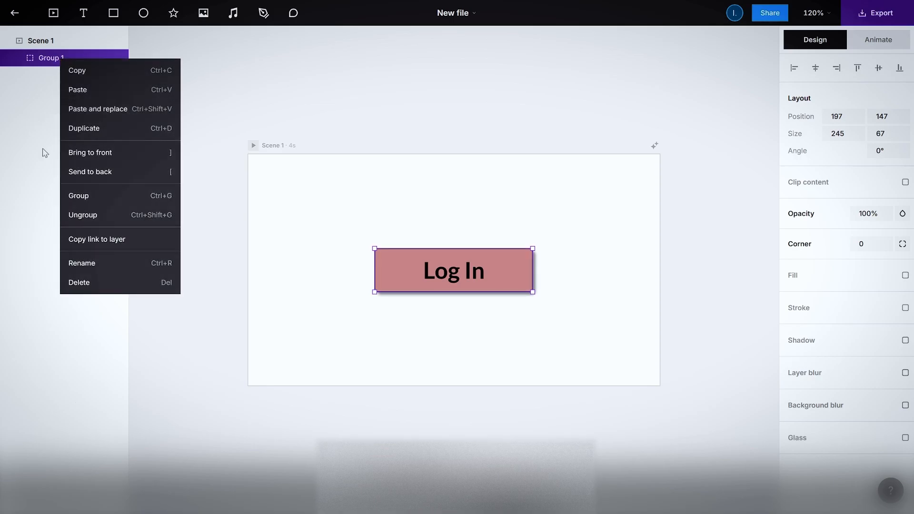
{"action": "left_click", "coordinate": [106, 263]}
{"action": "type", "text": "Bu"}
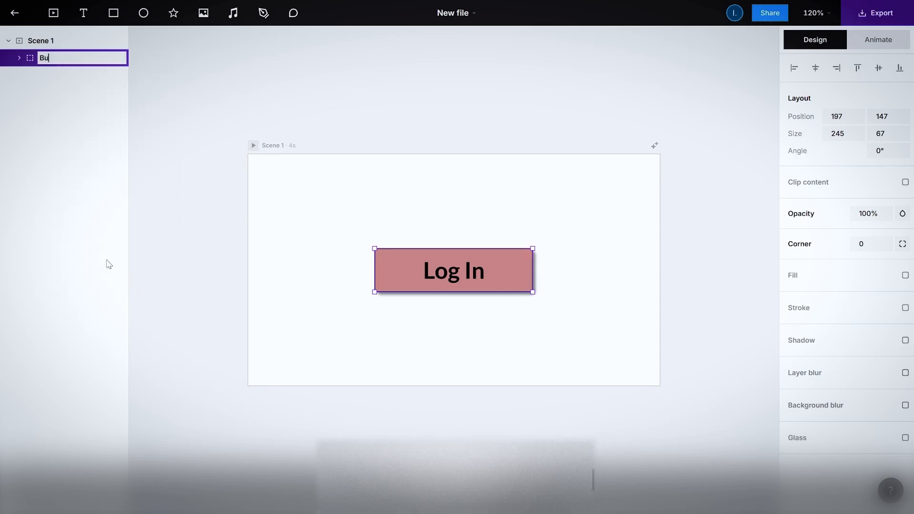
{"action": "type", "text": "t"}
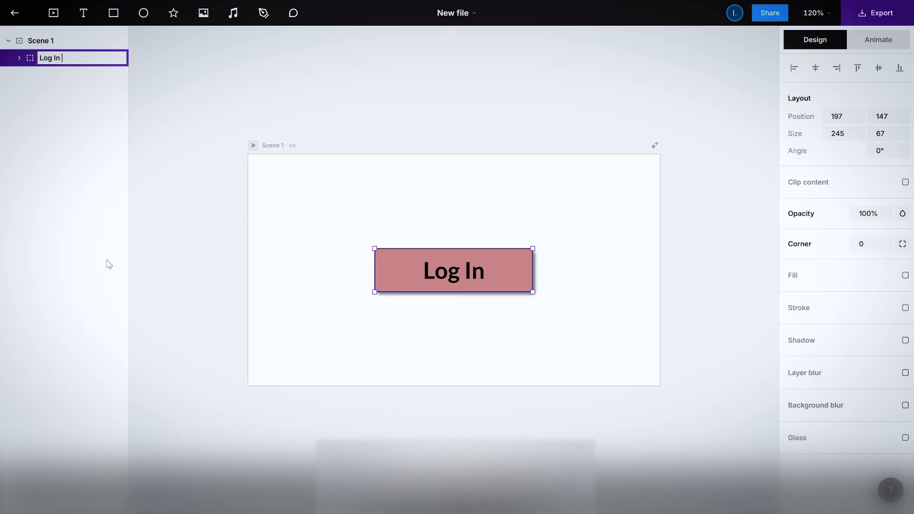
{"action": "type", "text": "ton"}
{"action": "key", "text": "Return"}
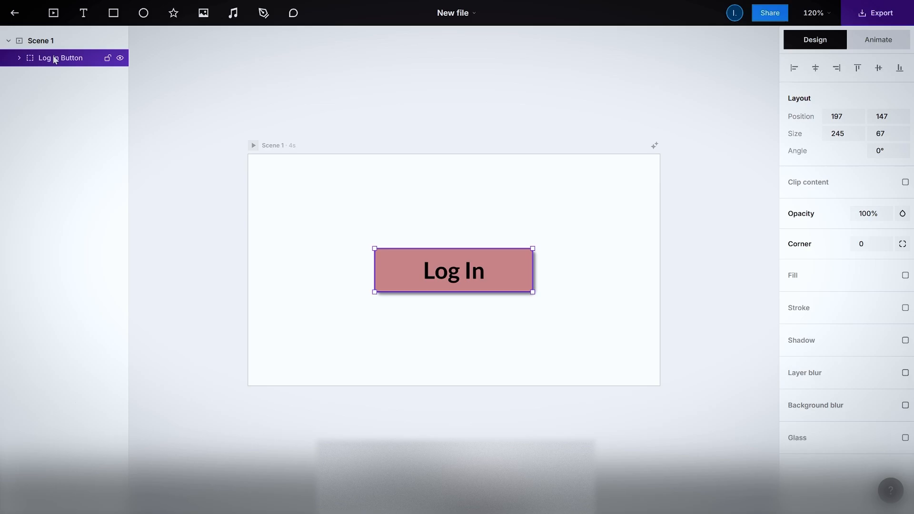
Step: Add a Grow in entrance animation to the Log In Button group
{"action": "left_click", "coordinate": [881, 47]}
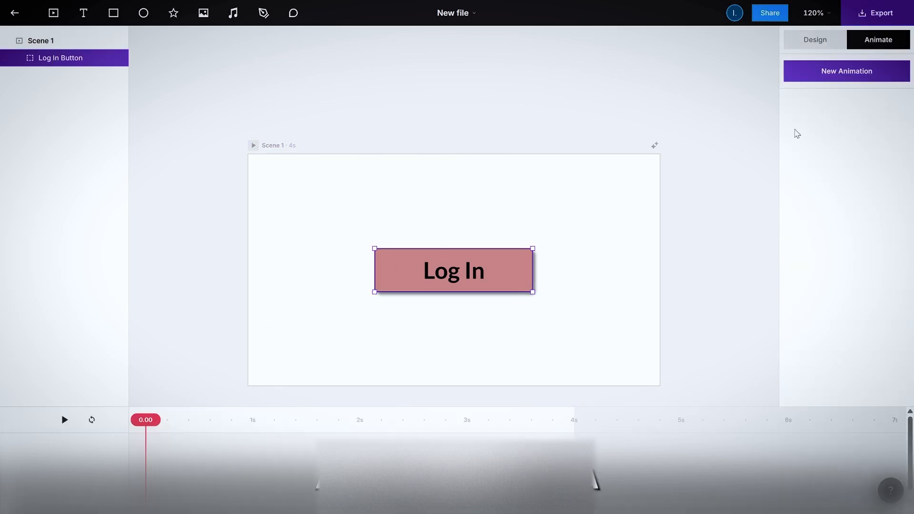
{"action": "left_click", "coordinate": [847, 72]}
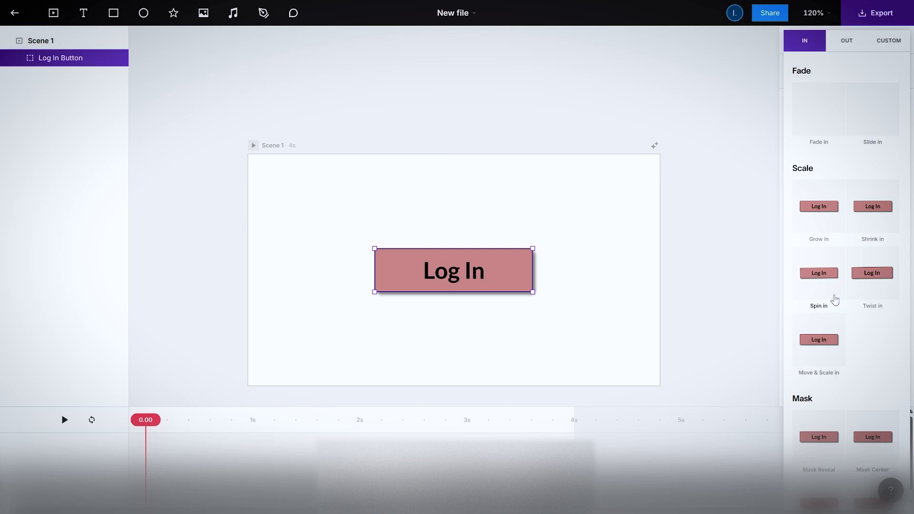
{"action": "left_click", "coordinate": [836, 210]}
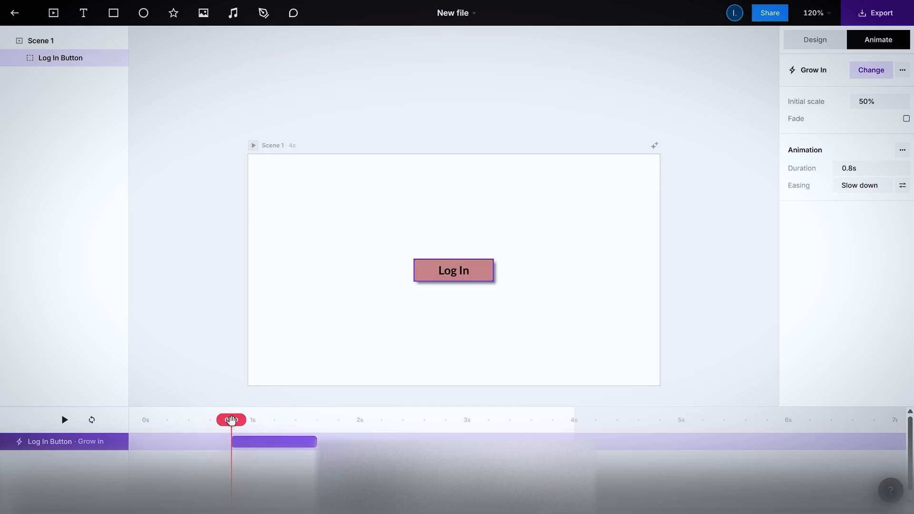
Step: Place the Grow in animation at 0 s on the timeline, stretch its duration to 1.24 s and preview it
{"action": "left_click_drag", "start_coordinate": [231, 420], "coordinate": [159, 442]}
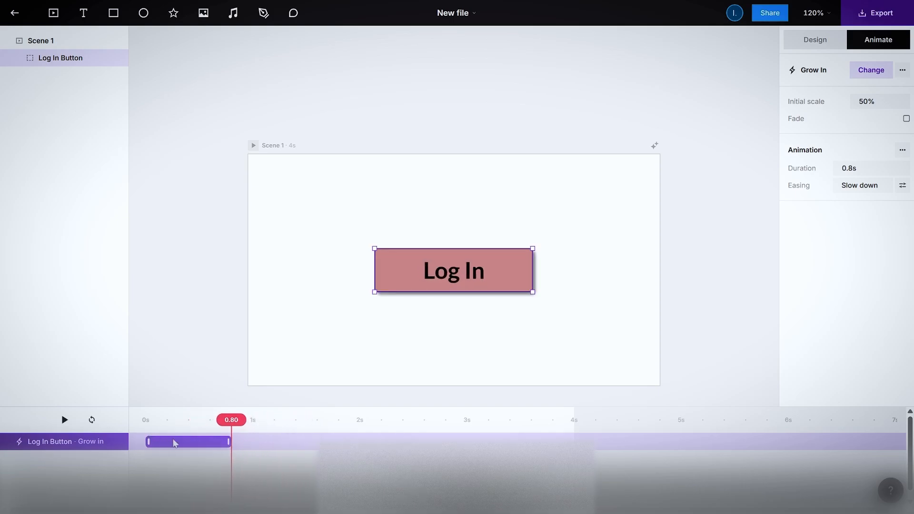
{"action": "left_click_drag", "start_coordinate": [235, 418], "coordinate": [165, 420]}
{"action": "left_click_drag", "start_coordinate": [229, 442], "coordinate": [259, 425]}
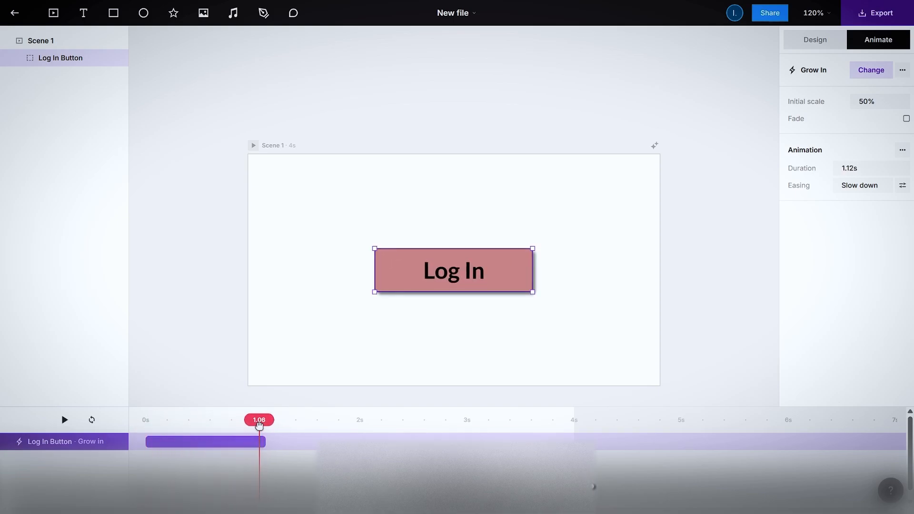
{"action": "mouse_move", "coordinate": [139, 425]}
{"action": "left_mouse_down"}
{"action": "mouse_move", "coordinate": [257, 424]}
{"action": "mouse_move", "coordinate": [143, 421]}
{"action": "mouse_move", "coordinate": [256, 427]}
{"action": "mouse_move", "coordinate": [218, 441]}
{"action": "mouse_move", "coordinate": [142, 421]}
{"action": "mouse_move", "coordinate": [195, 423]}
{"action": "mouse_move", "coordinate": [144, 428]}
{"action": "left_mouse_up"}
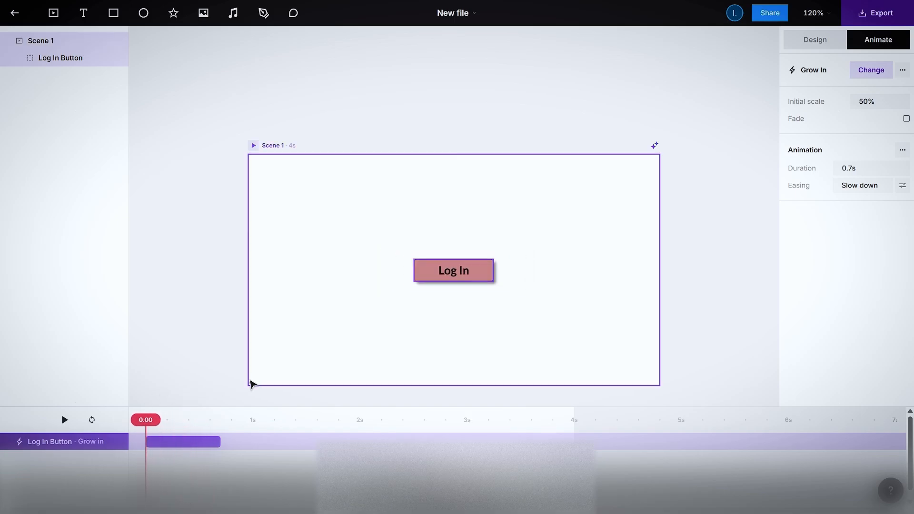
{"action": "key", "text": "space"}
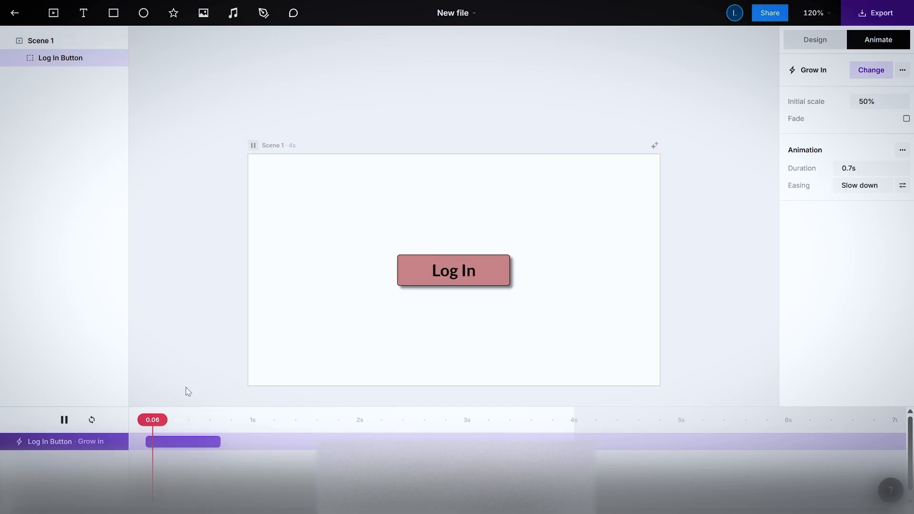
{"action": "left_click", "coordinate": [64, 419]}
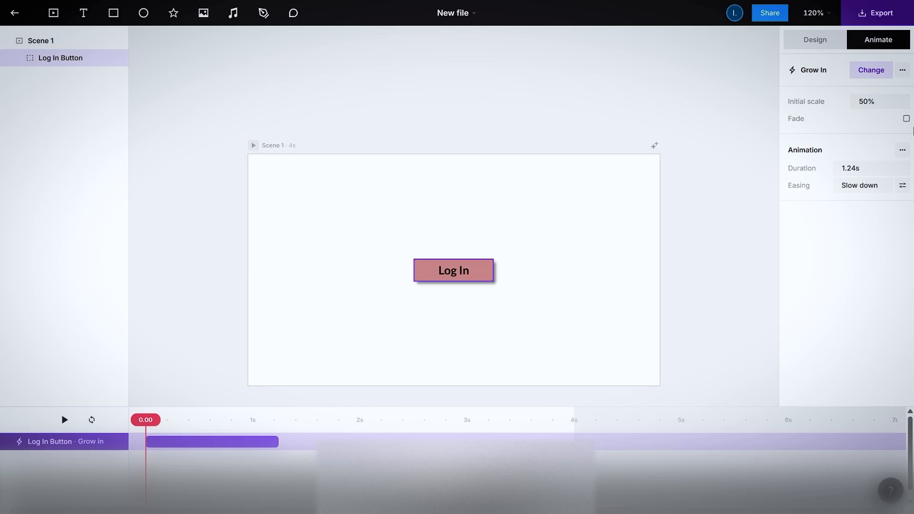
Step: Enable Fade on the Grow in animation, set its easing to Elastic and play it back
{"action": "left_click", "coordinate": [907, 119]}
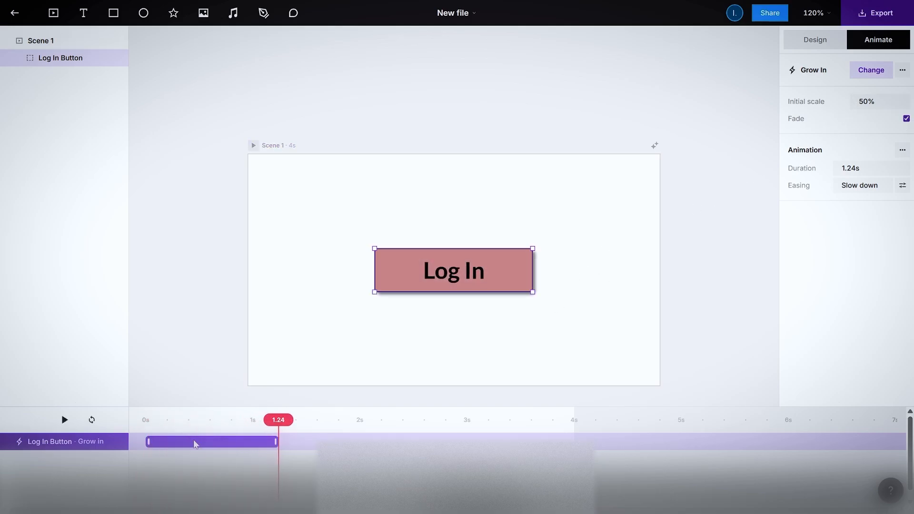
{"action": "left_click", "coordinate": [858, 190]}
{"action": "left_click", "coordinate": [858, 190]}
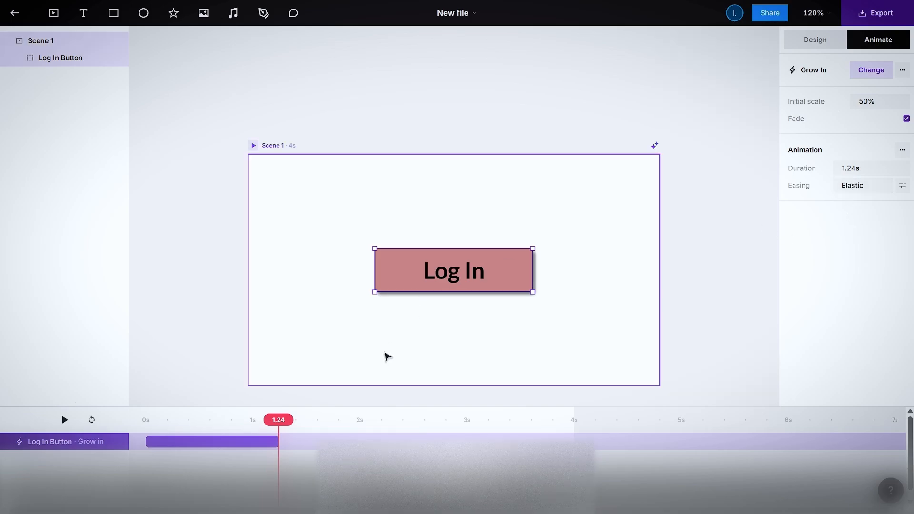
{"action": "key", "text": "space"}
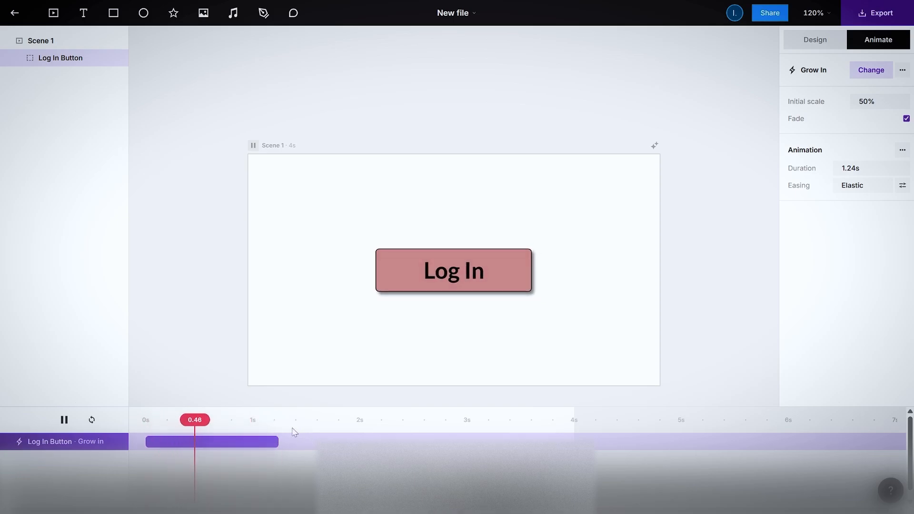
{"action": "key", "text": "space"}
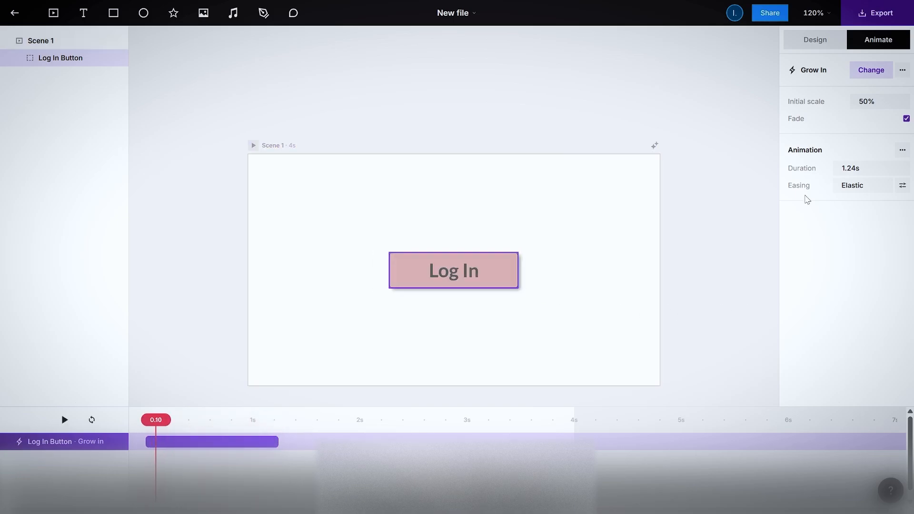
Step: Add a second entrance animation to the Log In Button group, the combined scale and blur preset from the Blur category
{"action": "left_click", "coordinate": [814, 40]}
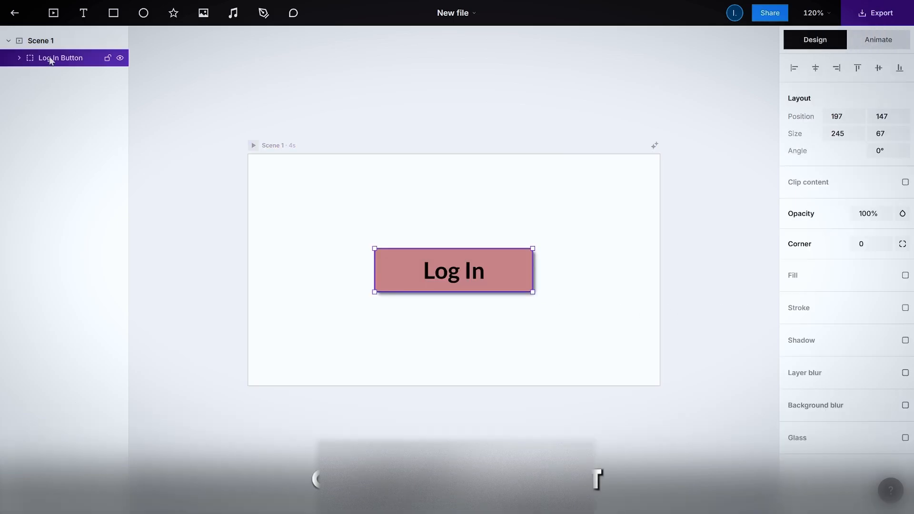
{"action": "left_click", "coordinate": [868, 47]}
{"action": "left_click", "coordinate": [858, 74]}
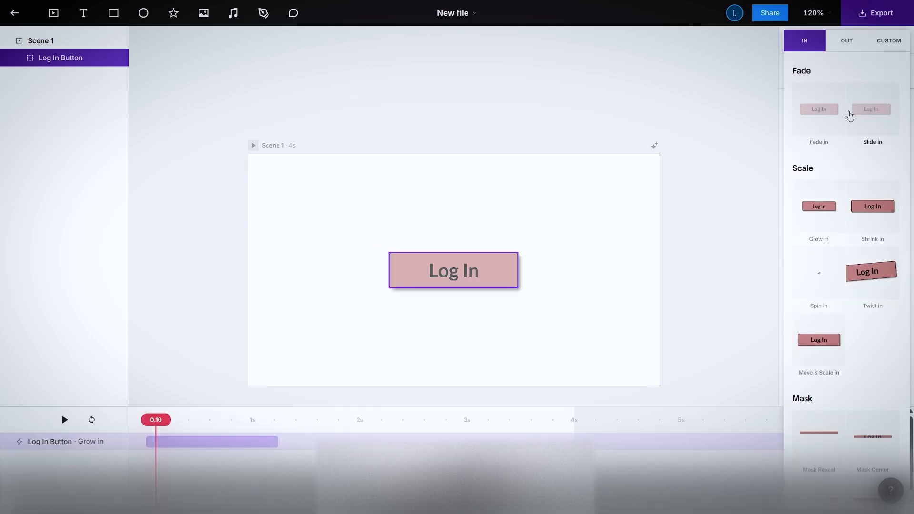
{"action": "scroll", "coordinate": [831, 364], "scroll_direction": "down", "scroll_amount": 1}
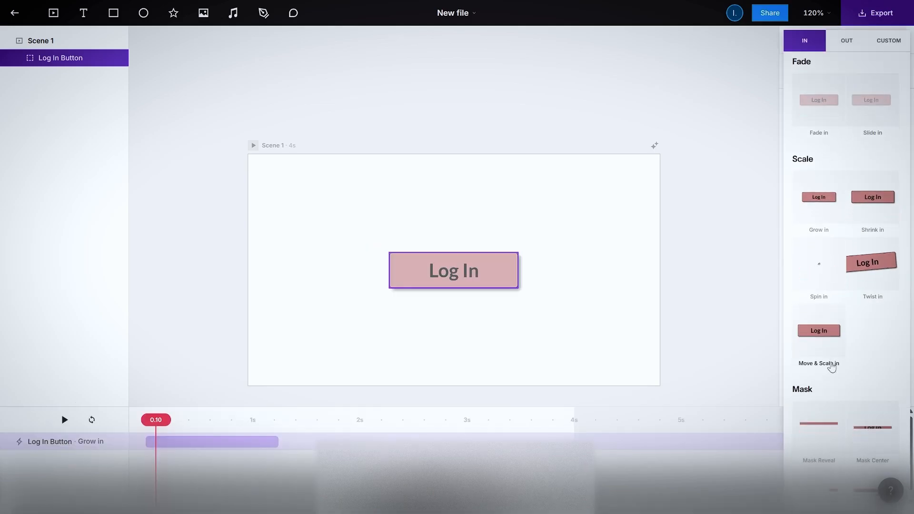
{"action": "scroll", "coordinate": [830, 368], "scroll_direction": "down", "scroll_amount": 4}
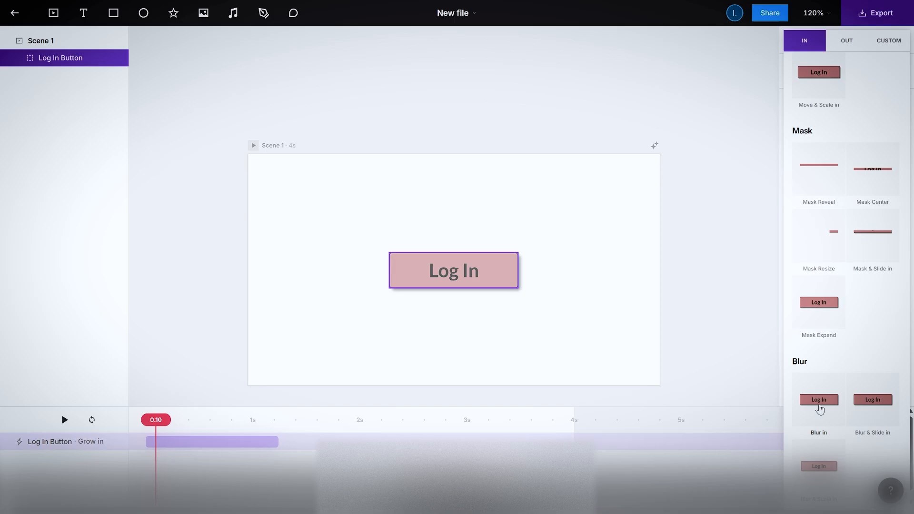
{"action": "left_click", "coordinate": [819, 469]}
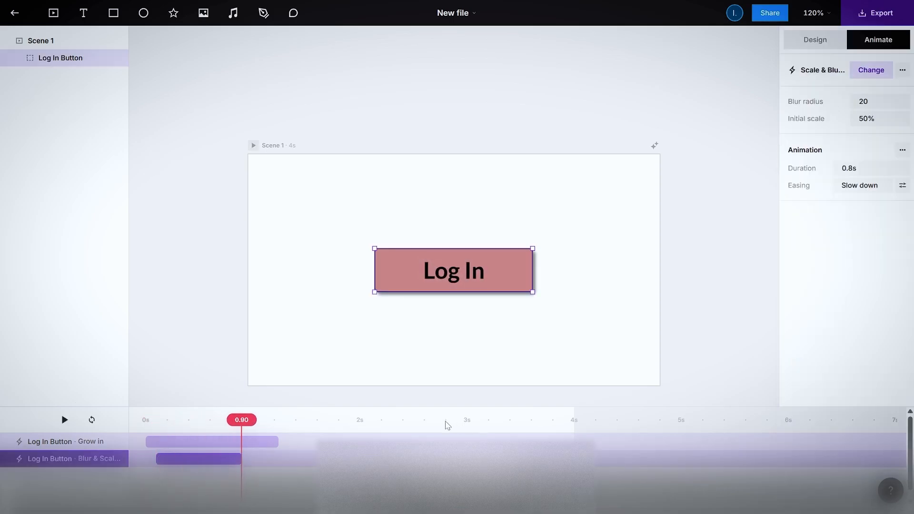
Step: Extend the scale and blur animation to run from 0 s with a 1.24 s duration, matching Grow in, and preview it
{"action": "left_click_drag", "start_coordinate": [238, 459], "coordinate": [272, 459]}
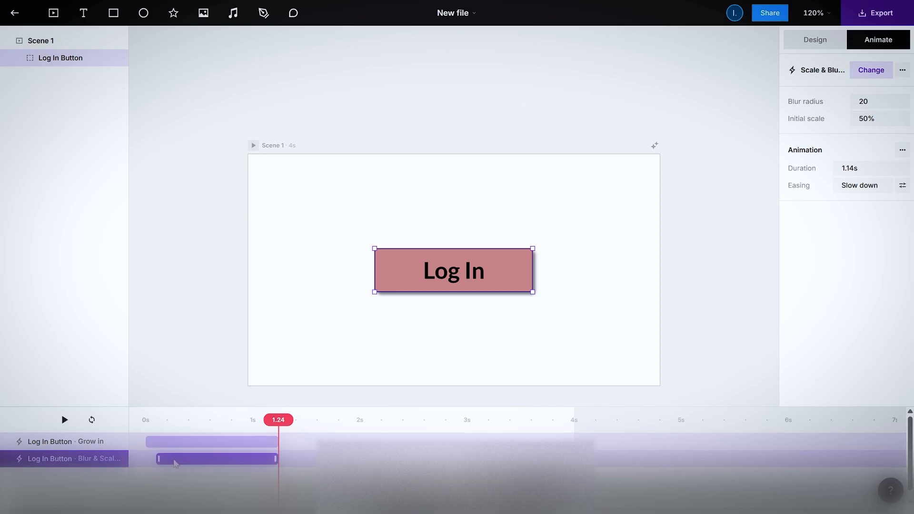
{"action": "left_click_drag", "start_coordinate": [158, 459], "coordinate": [138, 464]}
{"action": "key", "text": "space"}
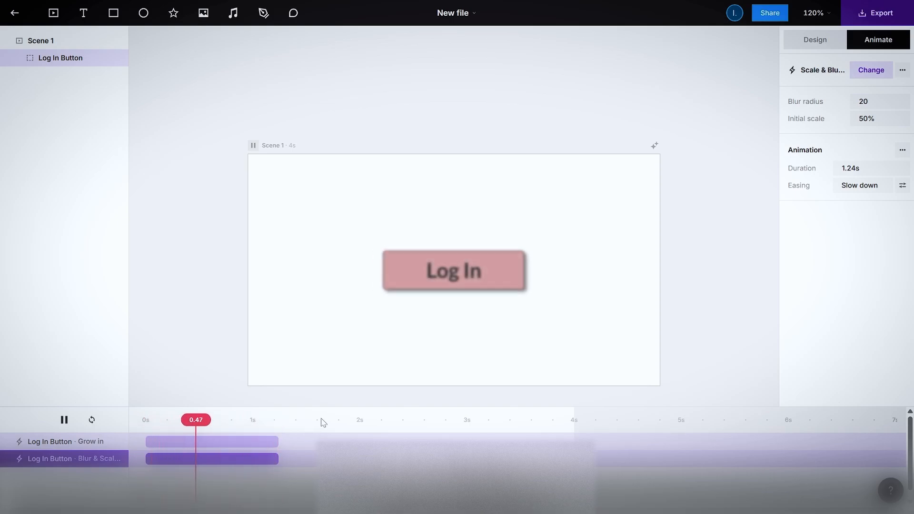
{"action": "key", "text": "space"}
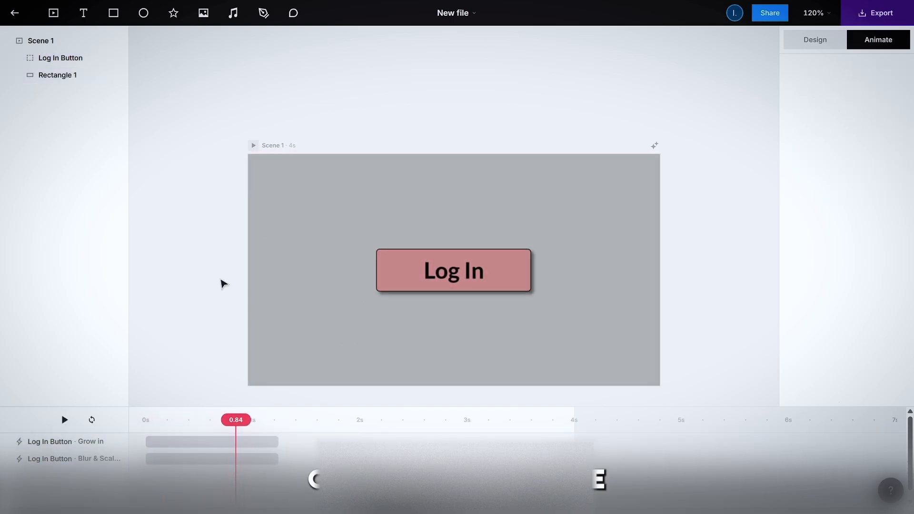
Step: Add a custom Displacement animation to the background rectangle behind the Log In Button group
{"action": "left_click", "coordinate": [314, 257]}
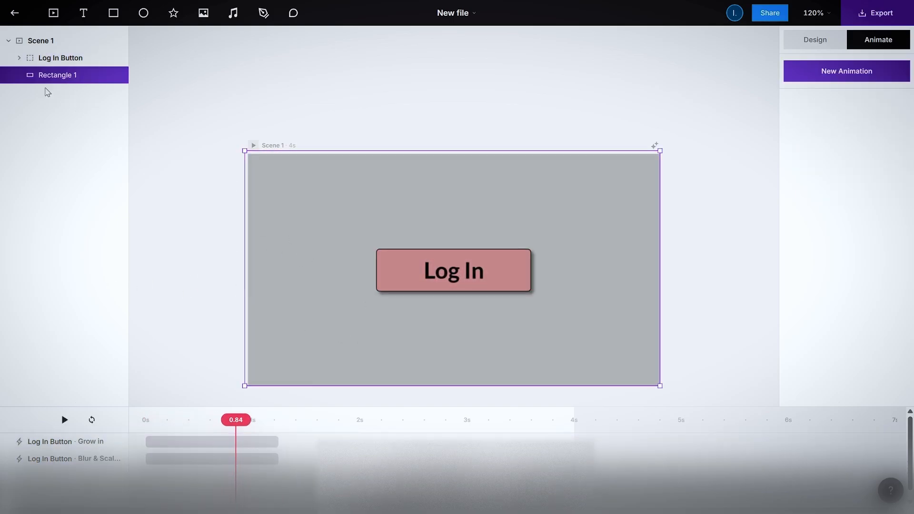
{"action": "left_click_drag", "start_coordinate": [53, 58], "coordinate": [56, 77]}
{"action": "left_click", "coordinate": [19, 58]}
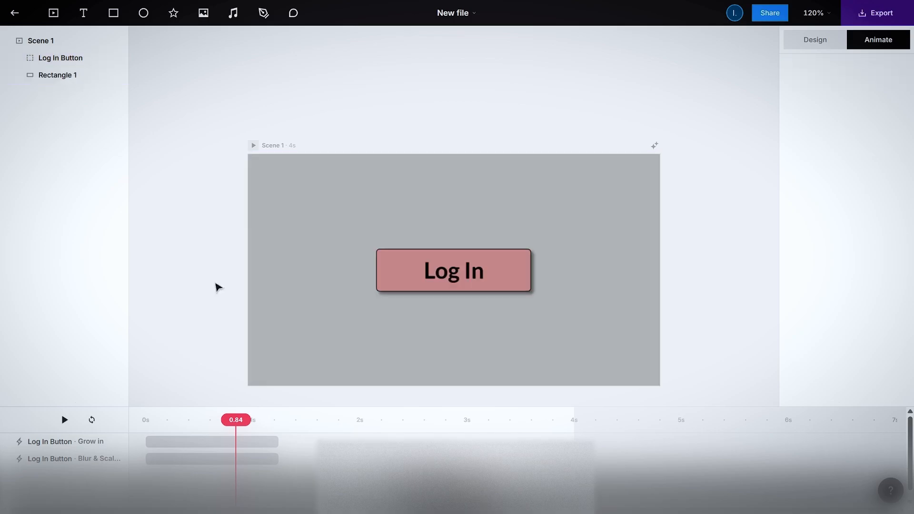
{"action": "left_click", "coordinate": [478, 301]}
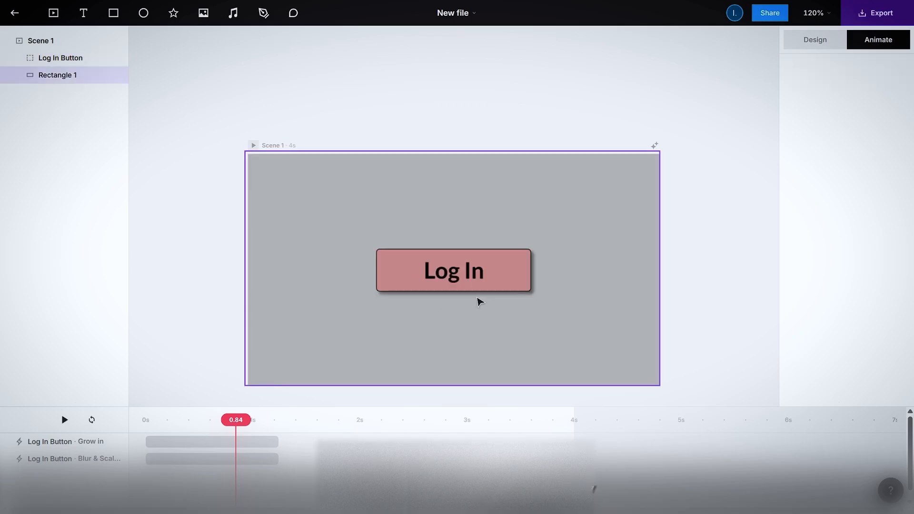
{"action": "left_click", "coordinate": [558, 285]}
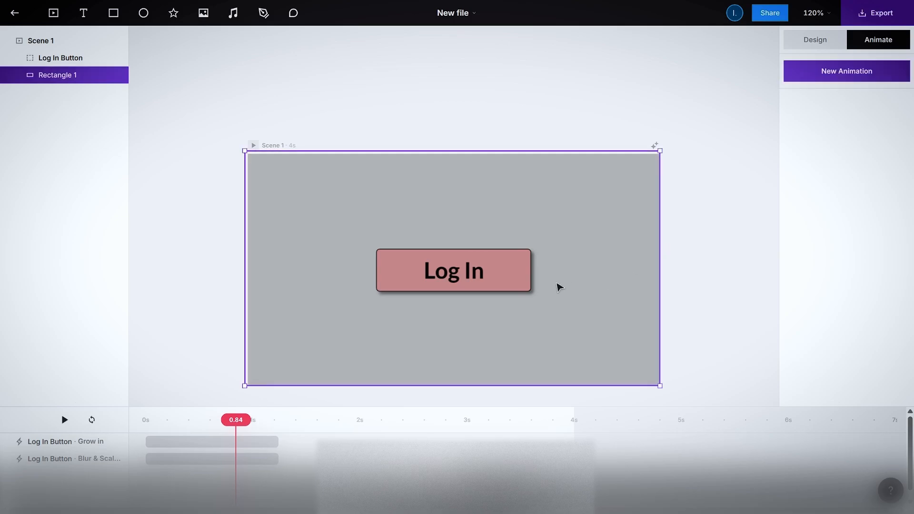
{"action": "left_click", "coordinate": [853, 74]}
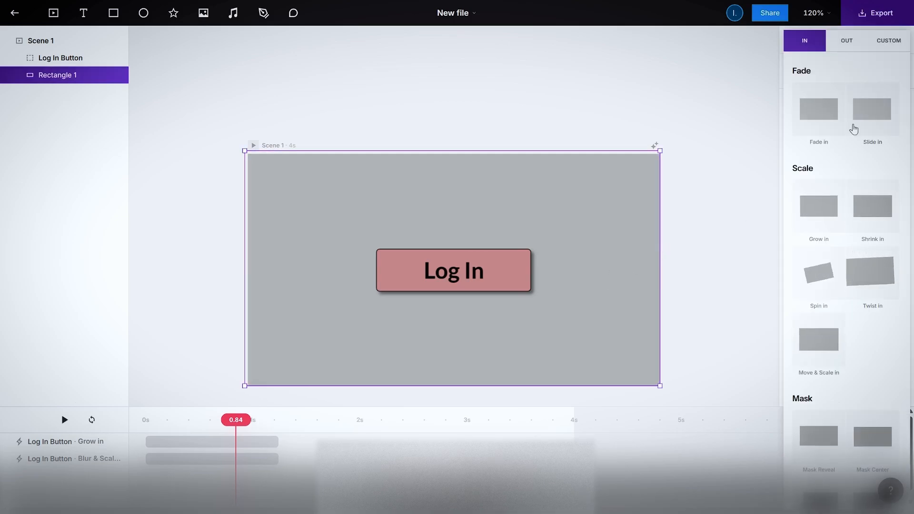
{"action": "left_click", "coordinate": [879, 50]}
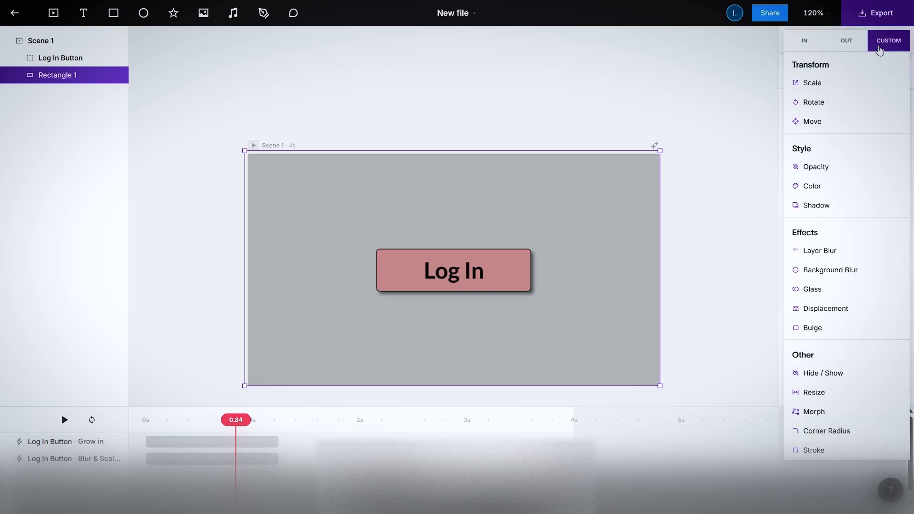
{"action": "left_click", "coordinate": [851, 309]}
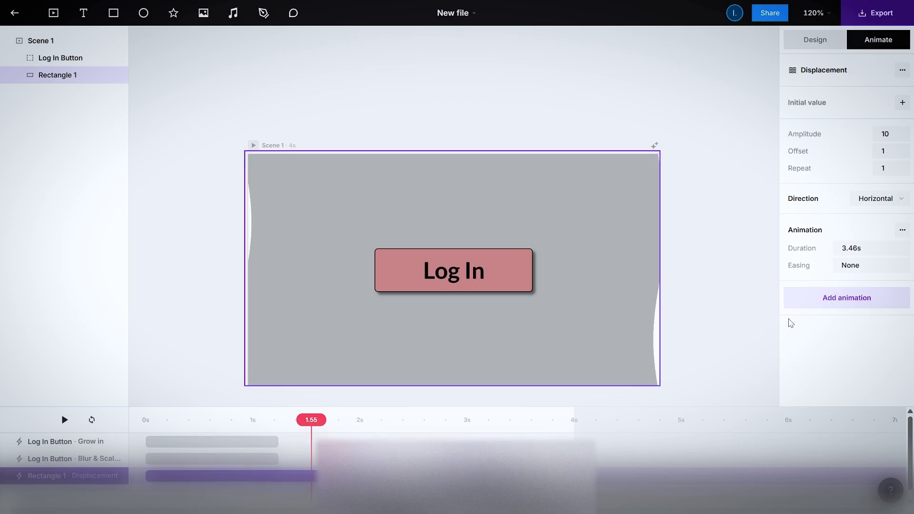
Step: Try Vertical as the Displacement animation's direction and settle on Both
{"action": "left_click", "coordinate": [894, 204]}
{"action": "left_click", "coordinate": [876, 219]}
{"action": "left_click", "coordinate": [876, 200]}
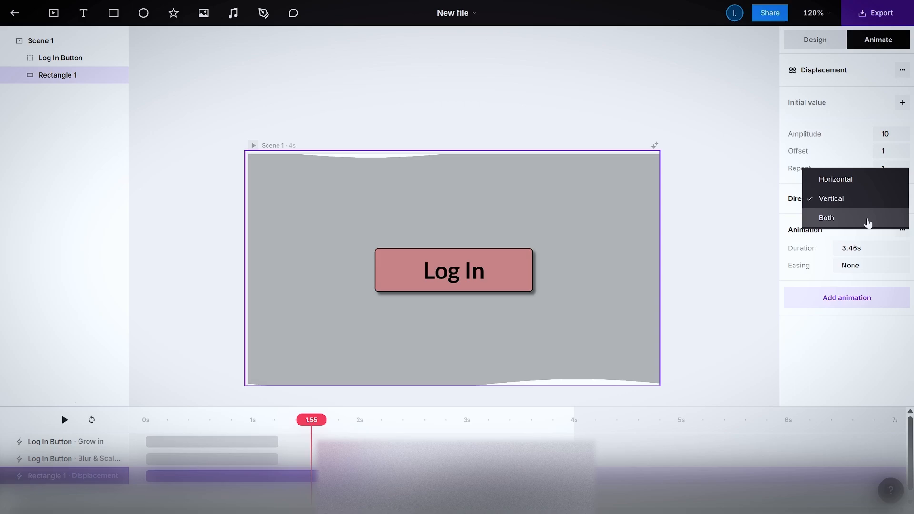
{"action": "left_click", "coordinate": [866, 219]}
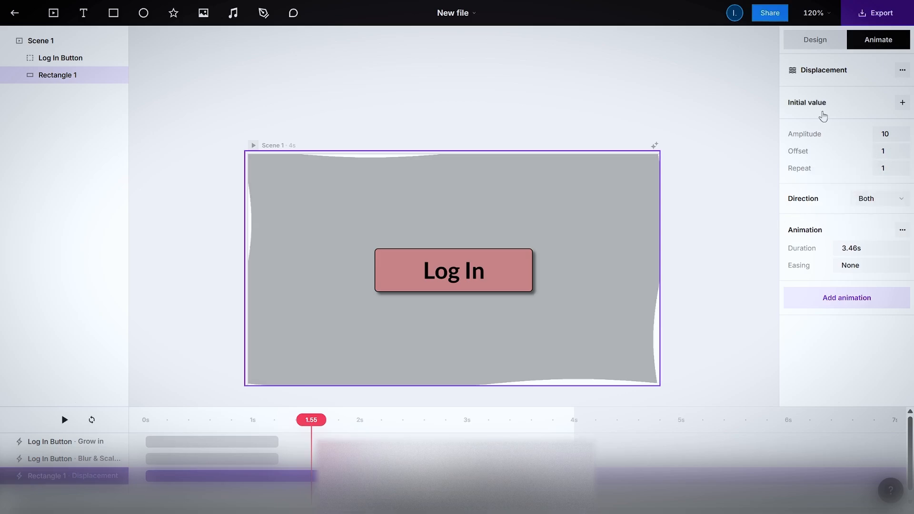
{"action": "left_click", "coordinate": [81, 151]}
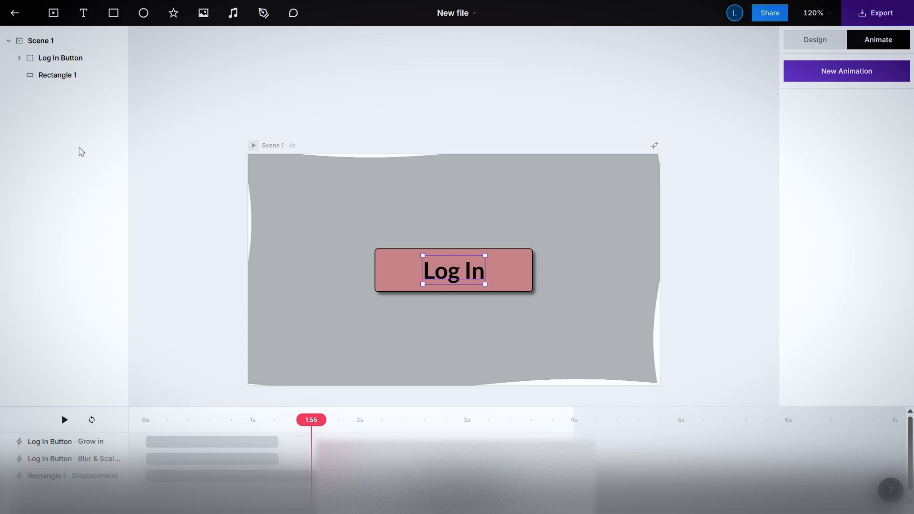
Step: Expand the Log In Button group and add the Blur in entrance animation to its Text 1 layer
{"action": "left_click", "coordinate": [327, 348]}
{"action": "left_click", "coordinate": [18, 58]}
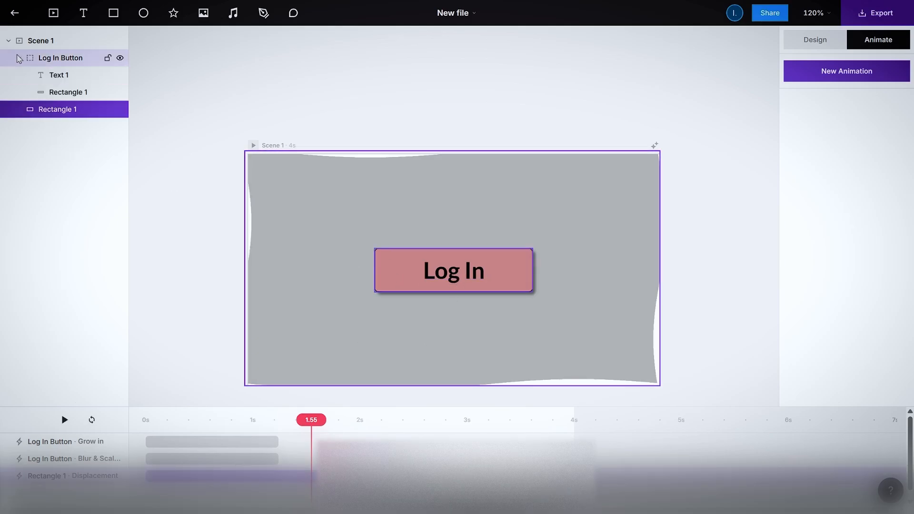
{"action": "left_click", "coordinate": [47, 58]}
{"action": "left_click", "coordinate": [55, 75]}
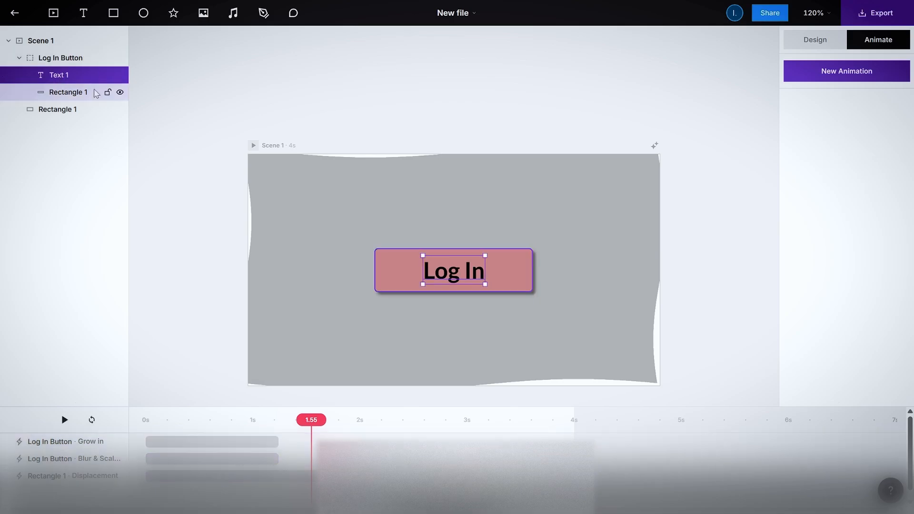
{"action": "left_click", "coordinate": [856, 75]}
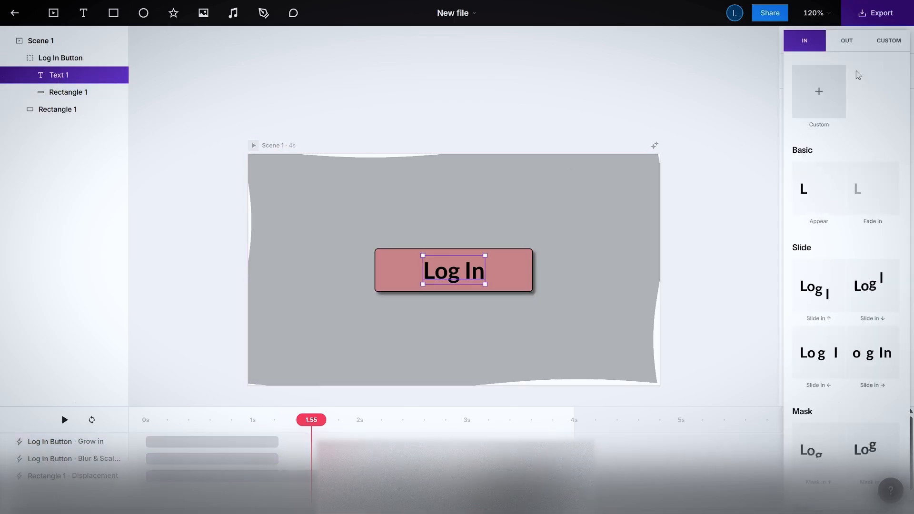
{"action": "left_click", "coordinate": [884, 48]}
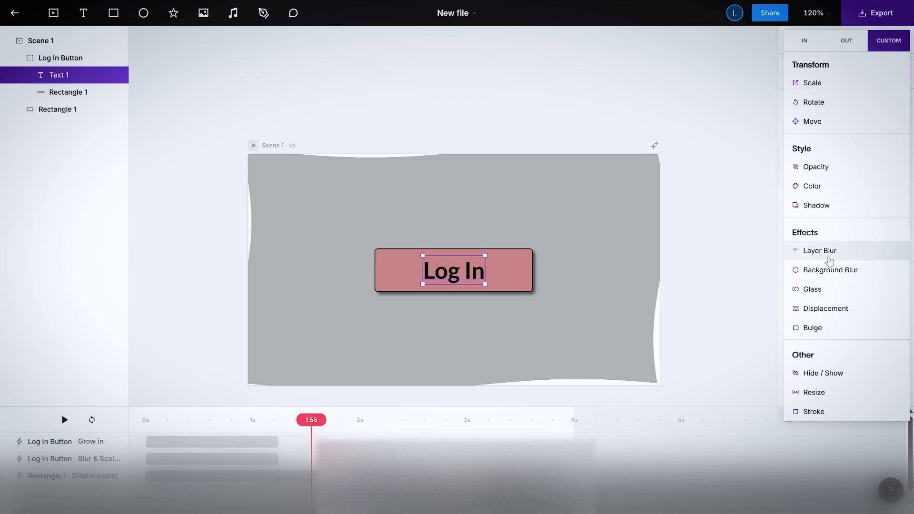
{"action": "left_click", "coordinate": [805, 40]}
{"action": "left_click", "coordinate": [853, 43]}
{"action": "left_click", "coordinate": [805, 42]}
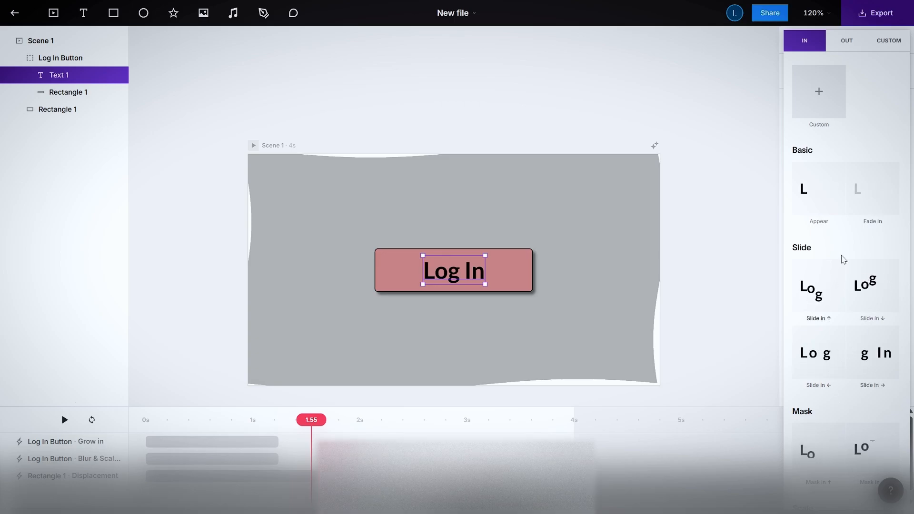
{"action": "scroll", "coordinate": [820, 192], "scroll_direction": "down", "scroll_amount": 3}
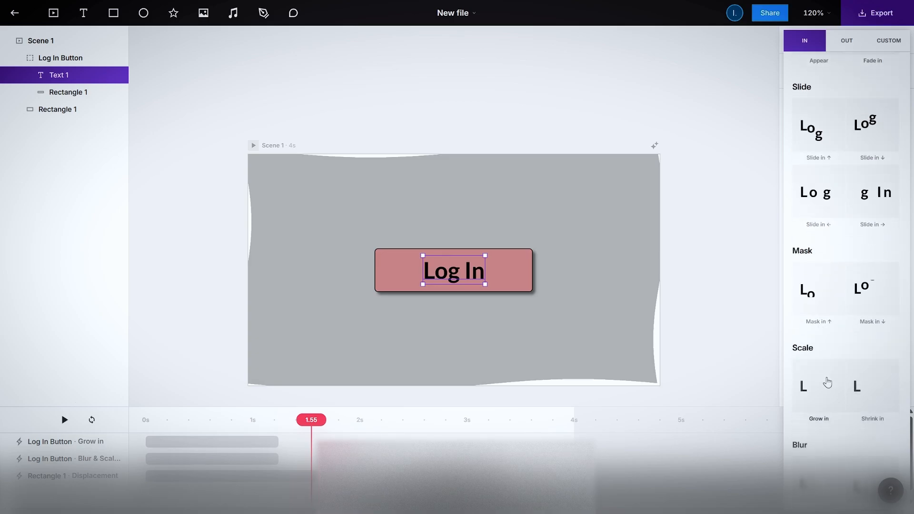
{"action": "left_click", "coordinate": [810, 485]}
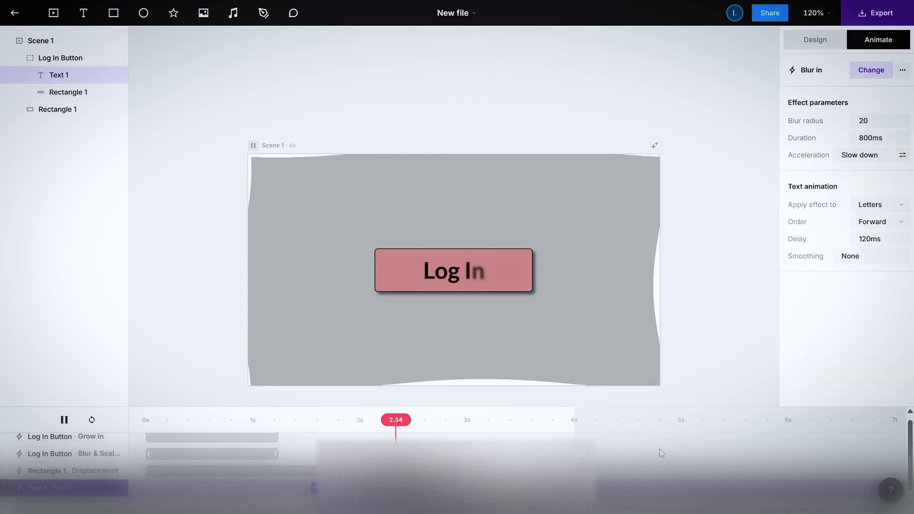
Step: Move the text's Blur in animation to start at 0 s, shorten it to end at 1.24 s, and preview the scene
{"action": "left_click_drag", "start_coordinate": [366, 487], "coordinate": [200, 487]}
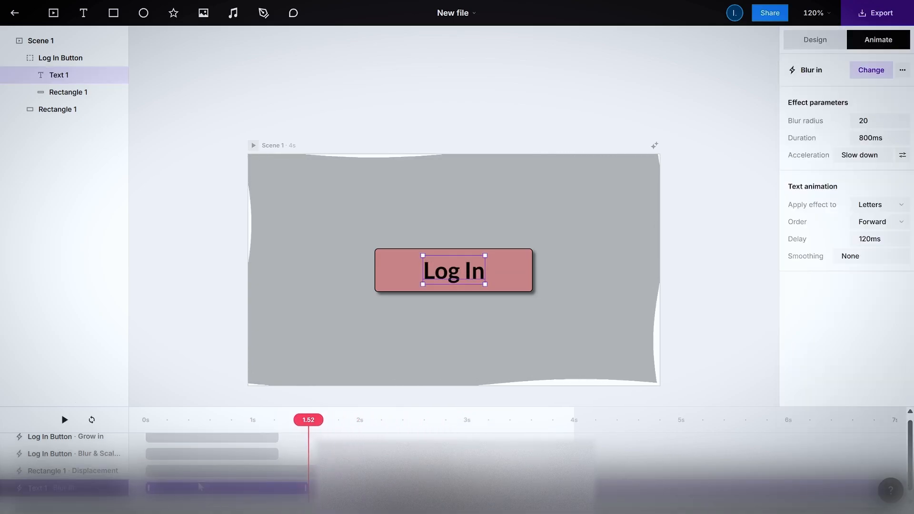
{"action": "left_click_drag", "start_coordinate": [303, 489], "coordinate": [279, 489]}
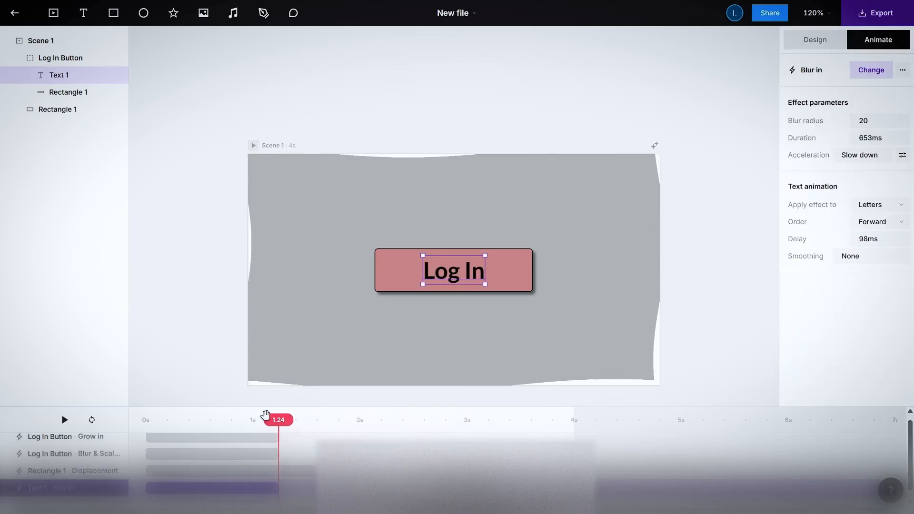
{"action": "left_click_drag", "start_coordinate": [272, 419], "coordinate": [115, 425]}
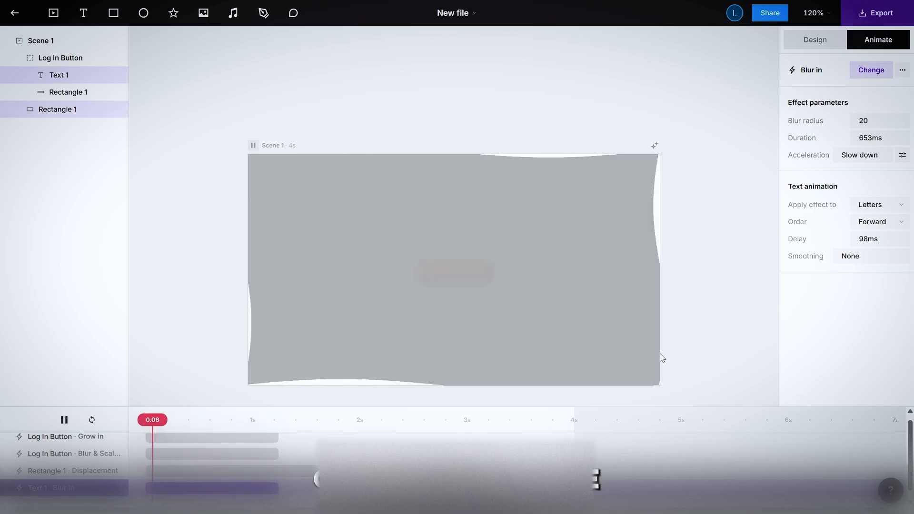
{"action": "key", "text": "space"}
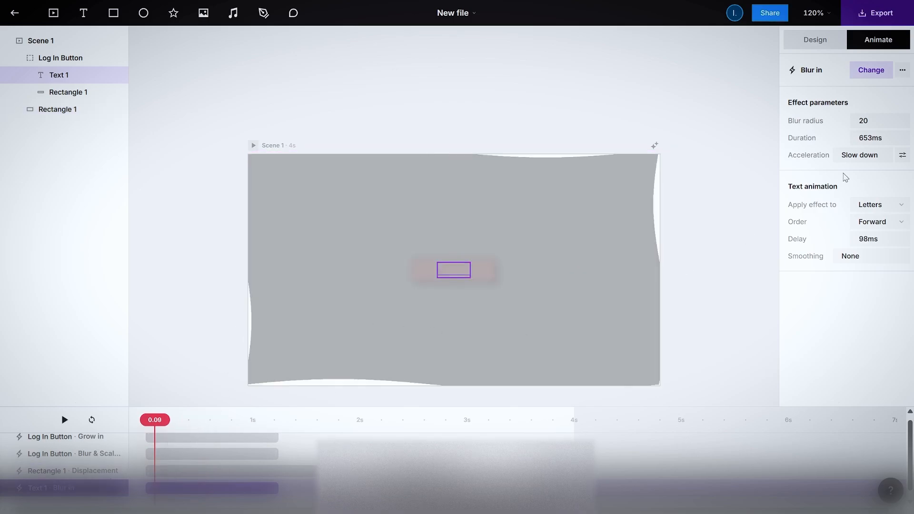
Step: Open the list of export formats for the animation
{"action": "left_click", "coordinate": [879, 19]}
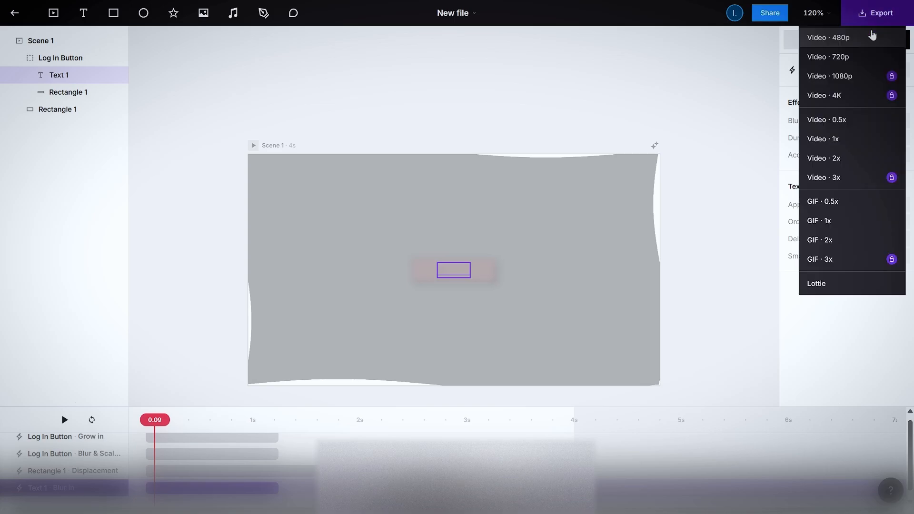